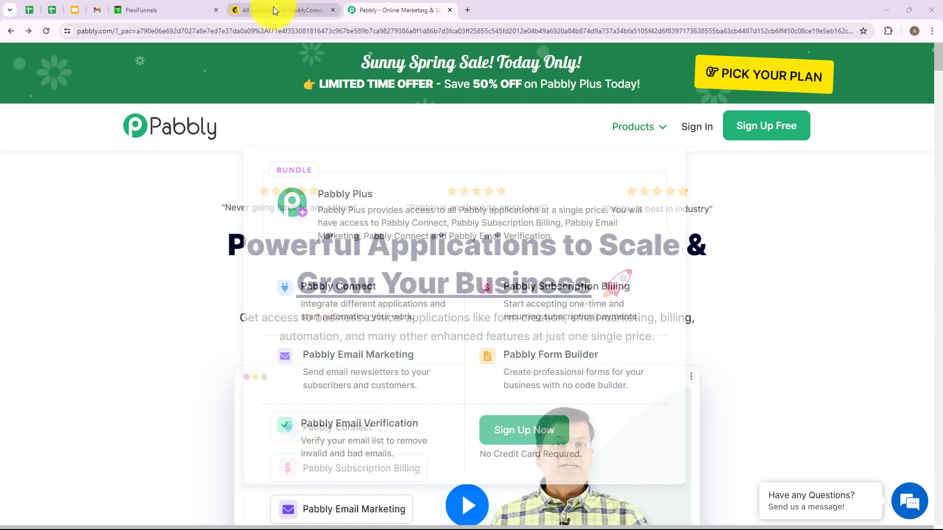
# Look over the Mailchimp subscriber list and the FlexiFunnels PC Integration form, and return to the Pabbly site.
pyautogui.click(273, 8)
pyautogui.click(164, 8)
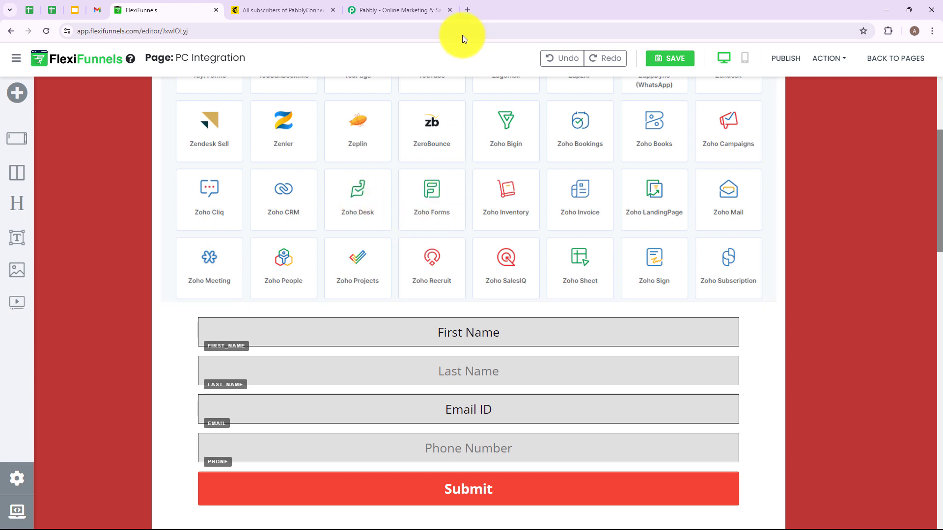
pyautogui.click(408, 7)
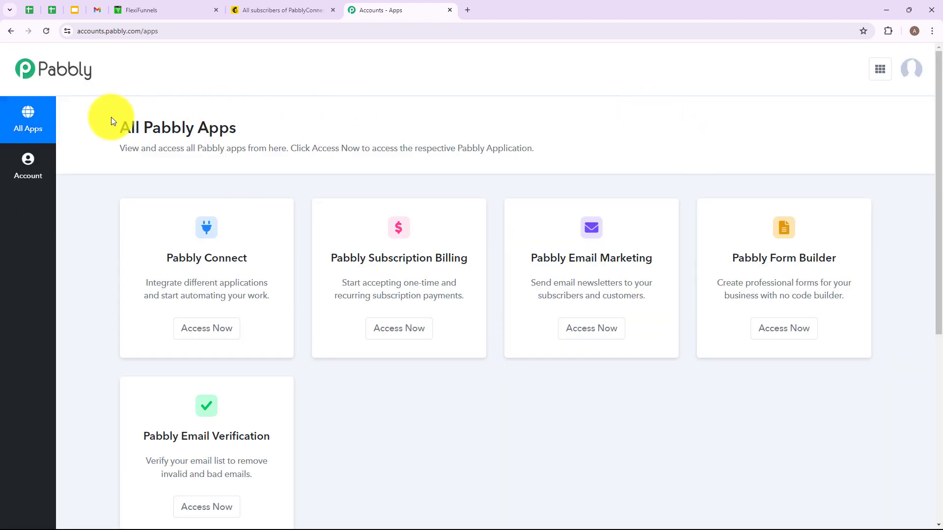
# Open the Pabbly Connect dashboard from the overview of all Pabbly apps.
pyautogui.moveTo(122, 129); pyautogui.dragTo(239, 132)
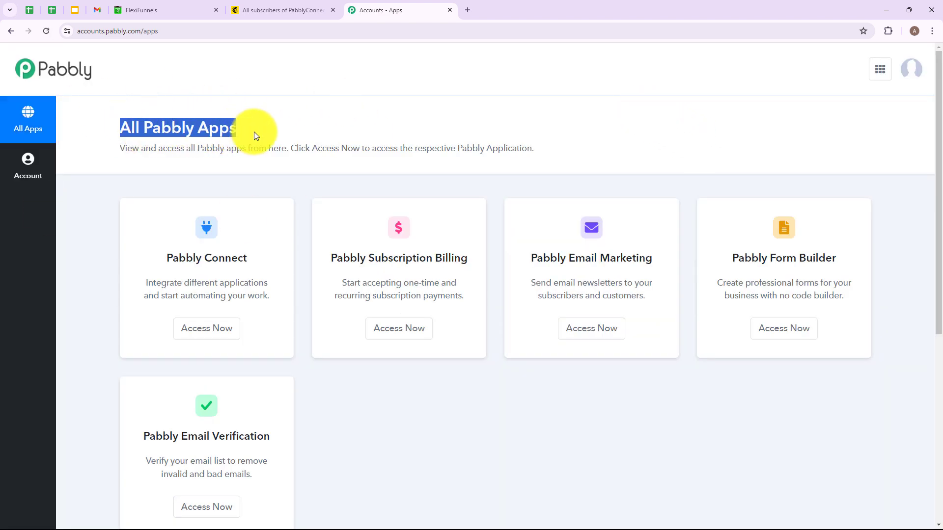
pyautogui.click(249, 185)
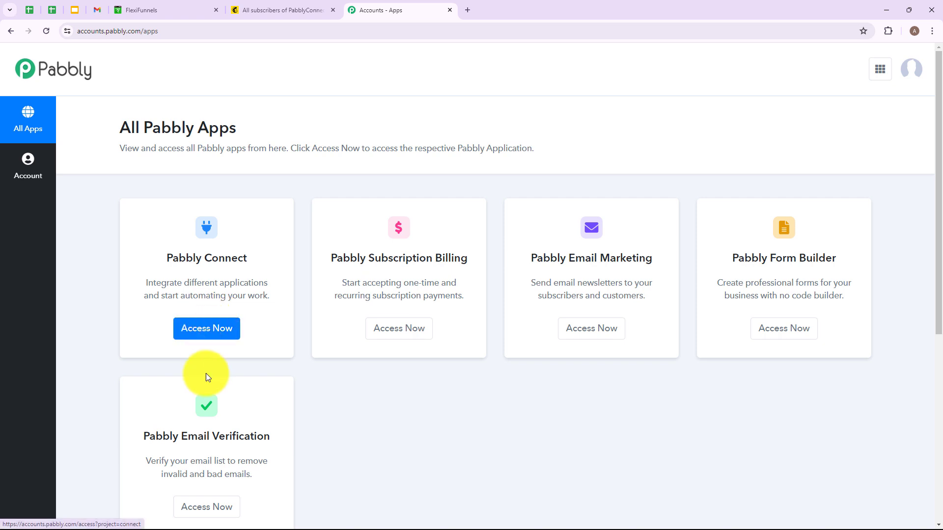
pyautogui.click(199, 336)
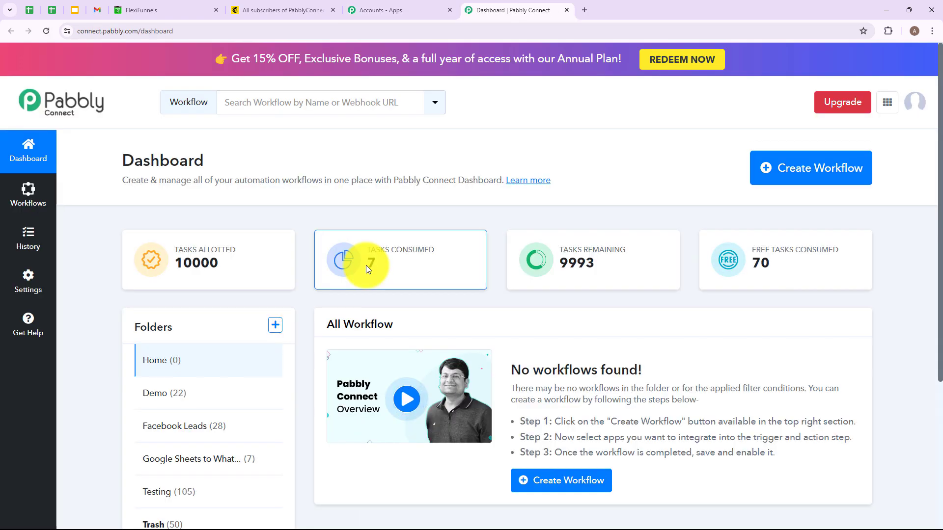
pyautogui.moveTo(124, 160); pyautogui.dragTo(243, 155)
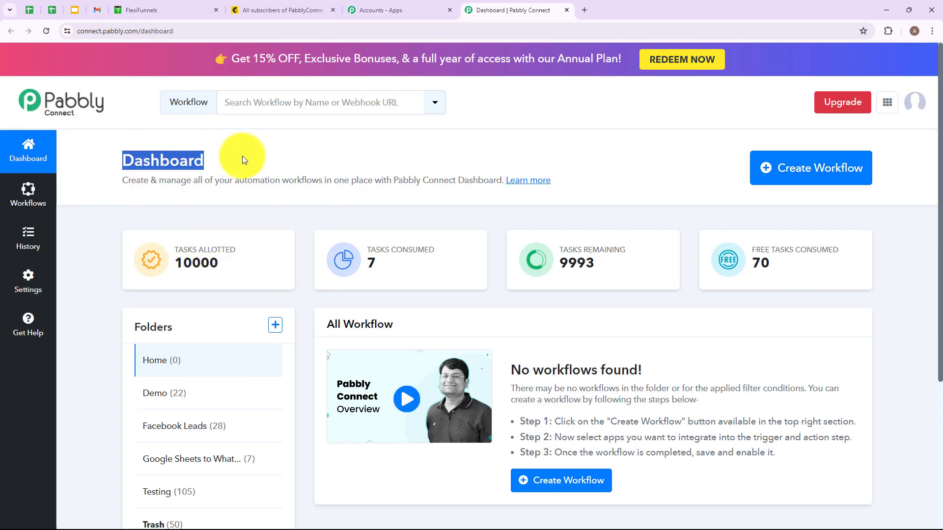
pyautogui.click(242, 155)
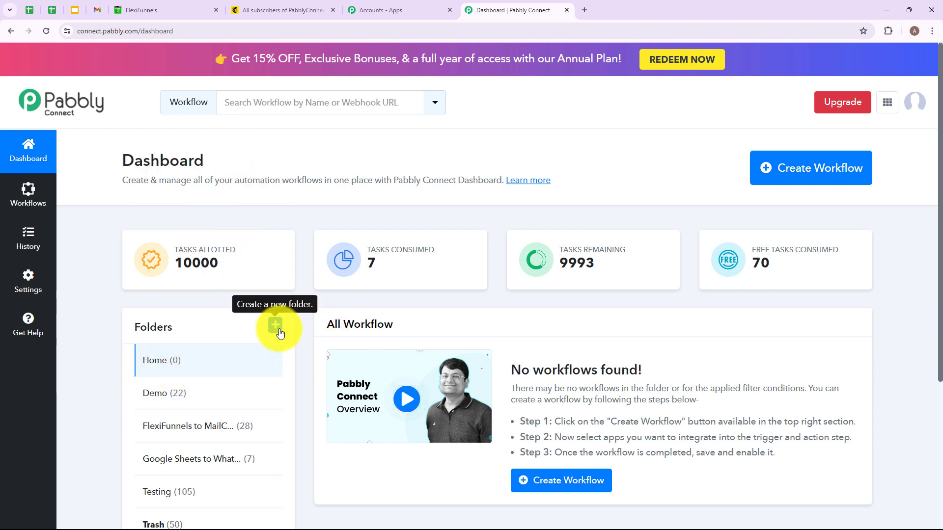
# Create a workflow named "Create Mailchimp Subscriber on FlexiFunnels Form Submission" in the FlexiFunnels to MailChimp folder.
pyautogui.click(775, 175)
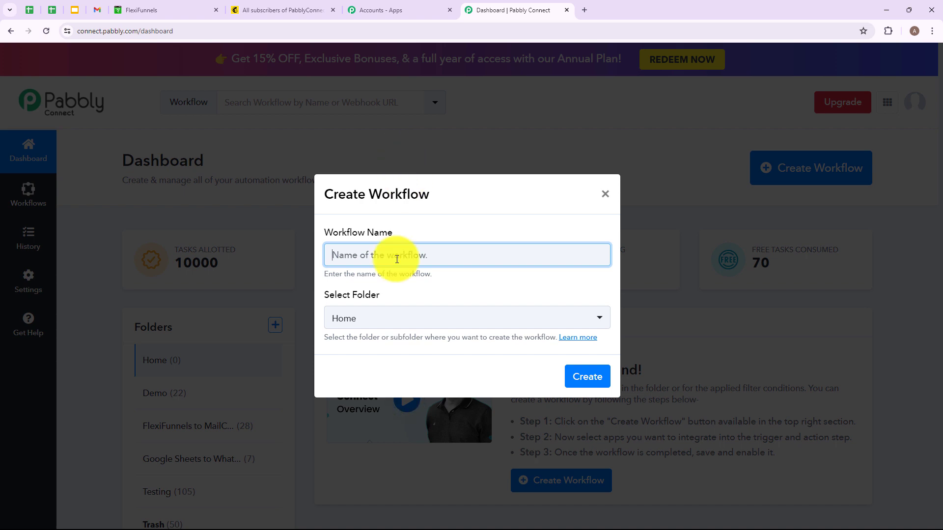
pyautogui.write('Create Mailchimp Subscriber on FlexiFunnels Form Submission')
pyautogui.moveTo(327, 254); pyautogui.dragTo(600, 263)
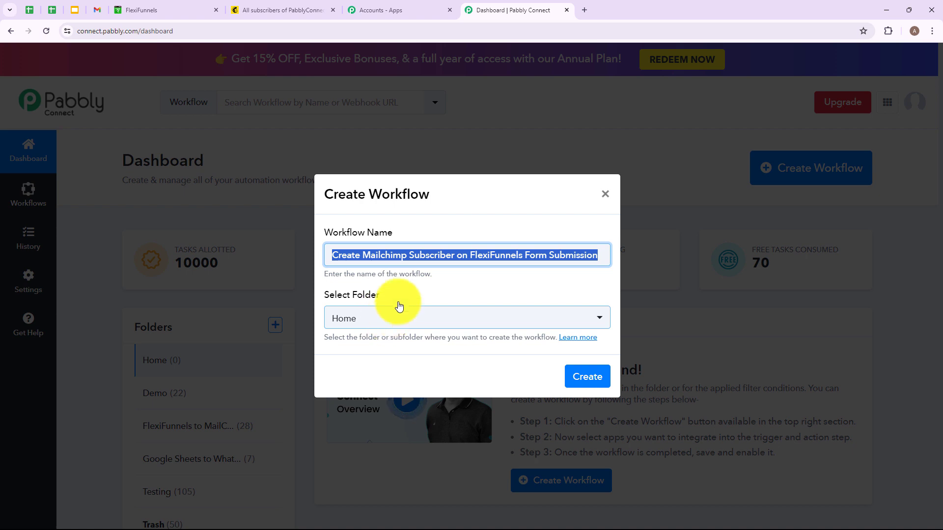
pyautogui.click(603, 320)
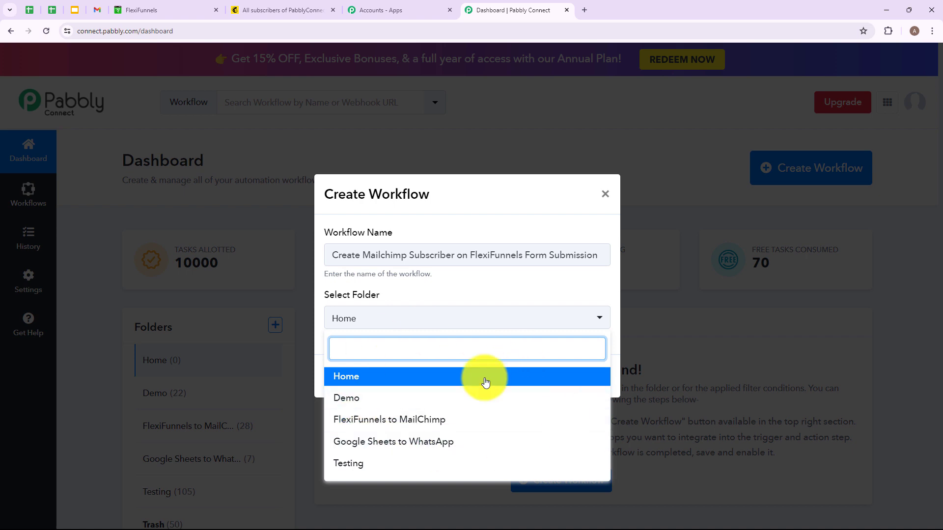
pyautogui.click(465, 420)
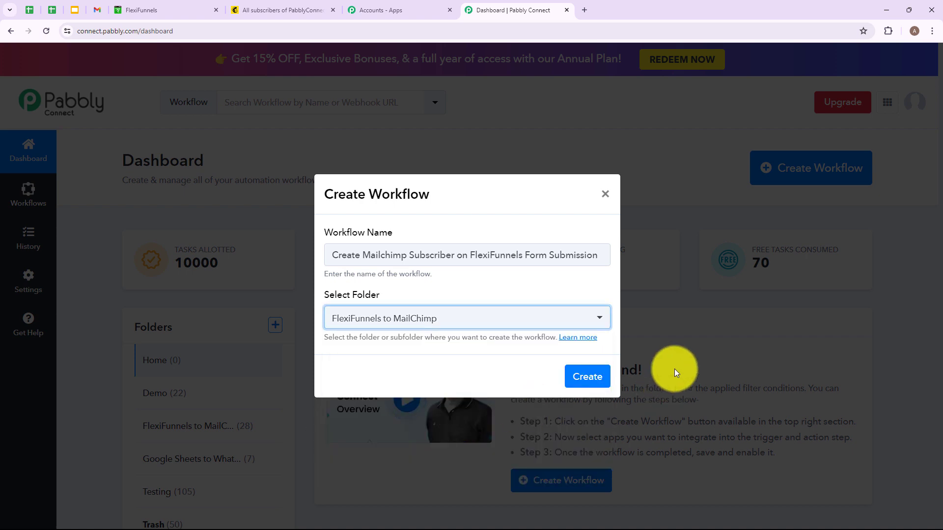
pyautogui.click(589, 378)
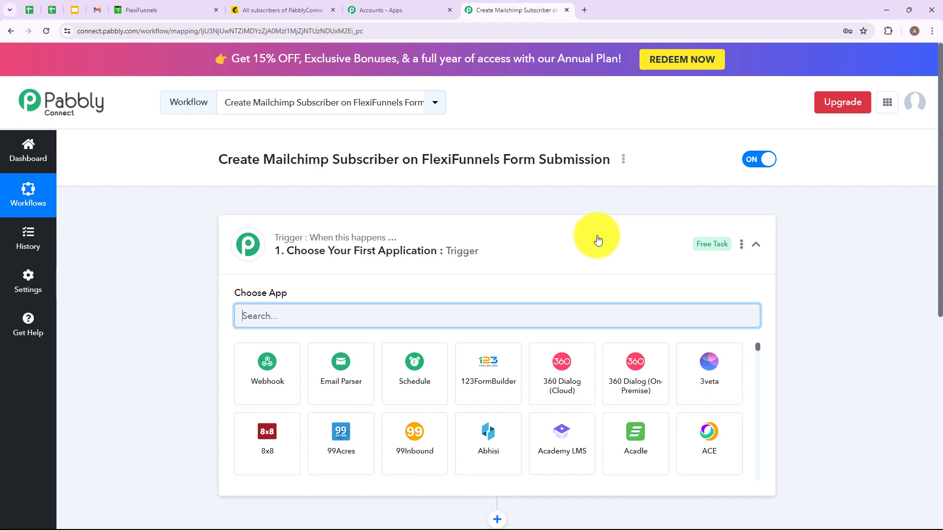
# Set the workflow's trigger application to FlexiFunnels with New Form Submission as the trigger event.
pyautogui.click(597, 239)
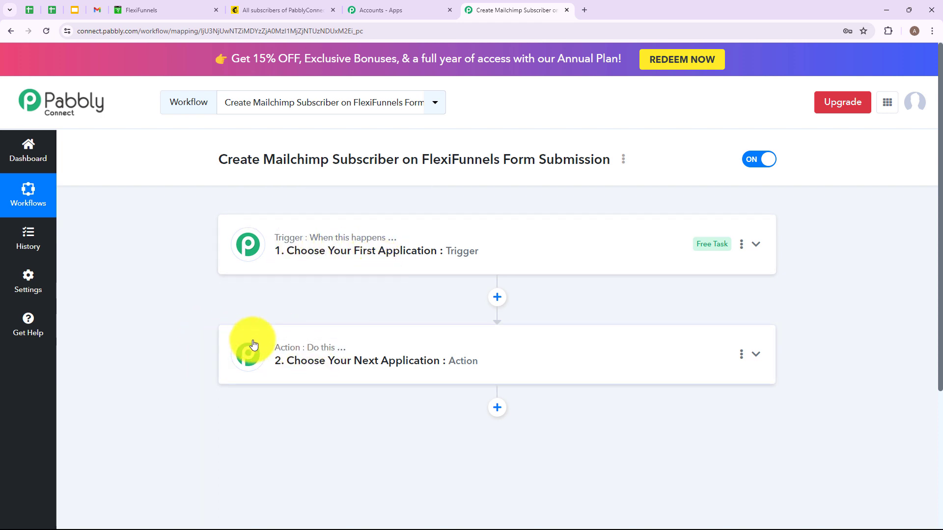
pyautogui.click(318, 243)
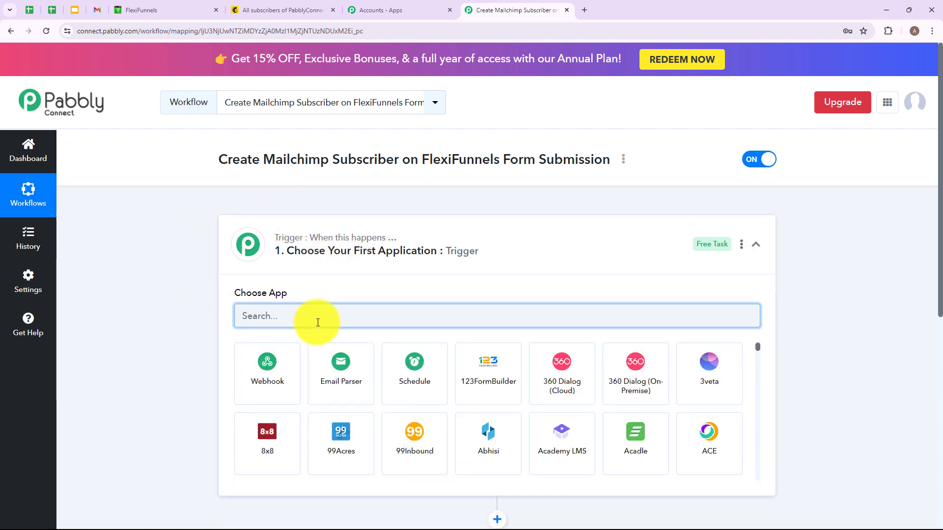
pyautogui.write('Flex')
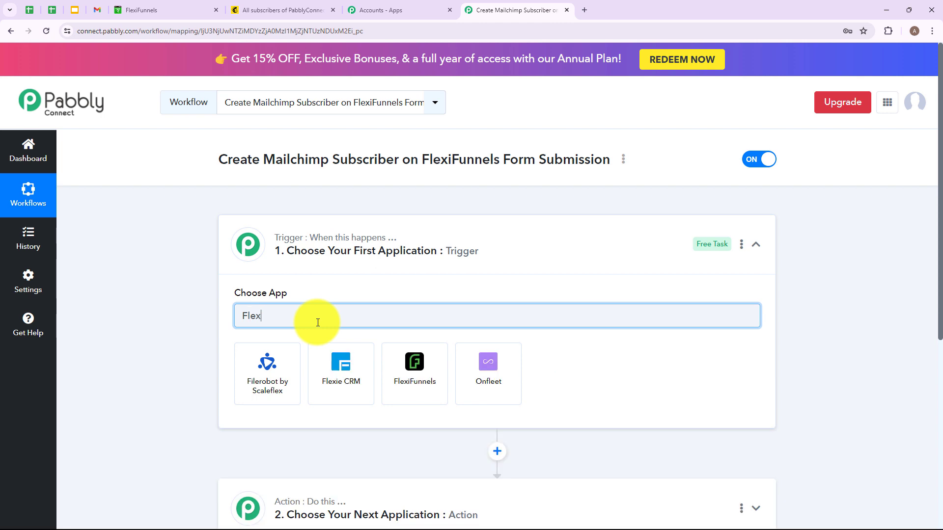
pyautogui.write('if')
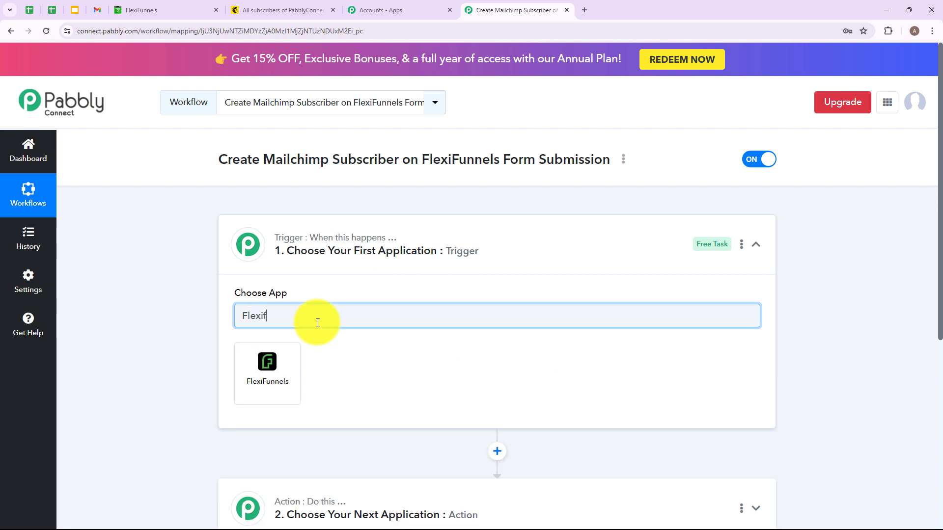
pyautogui.click(267, 364)
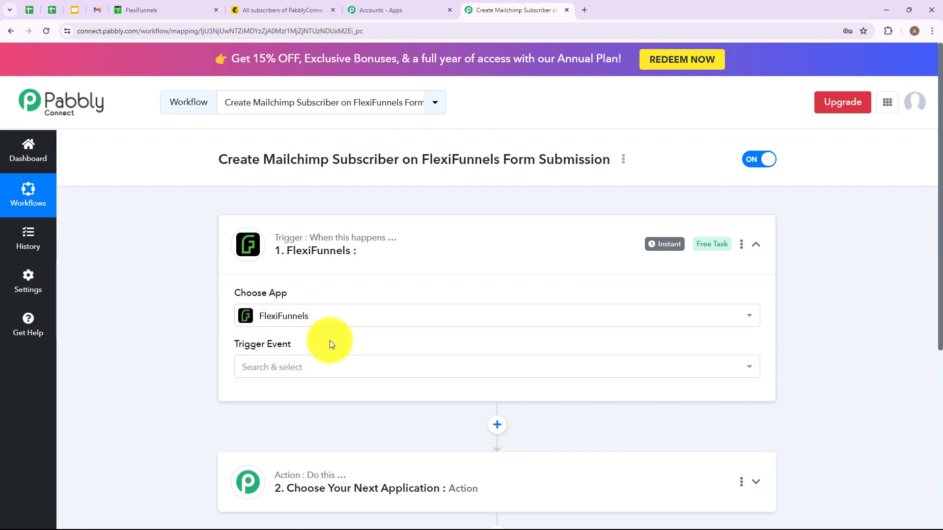
pyautogui.click(378, 374)
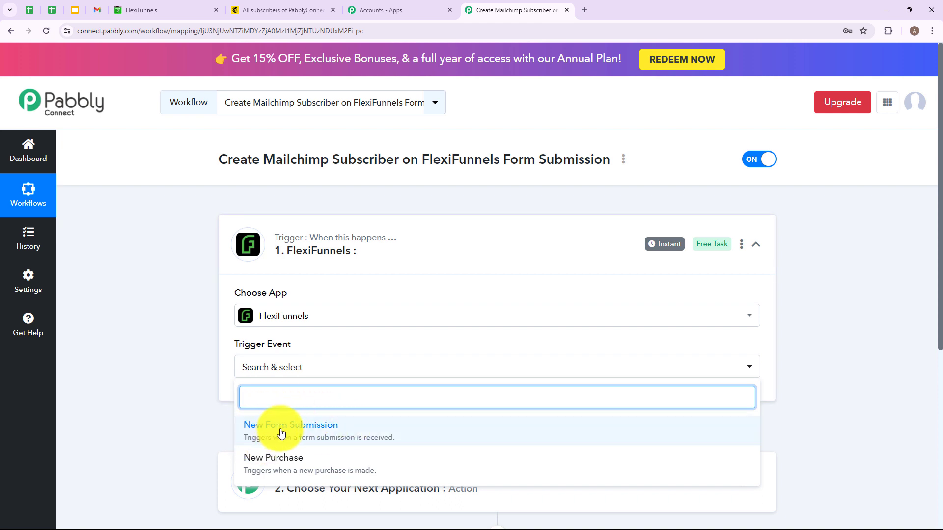
pyautogui.click(430, 431)
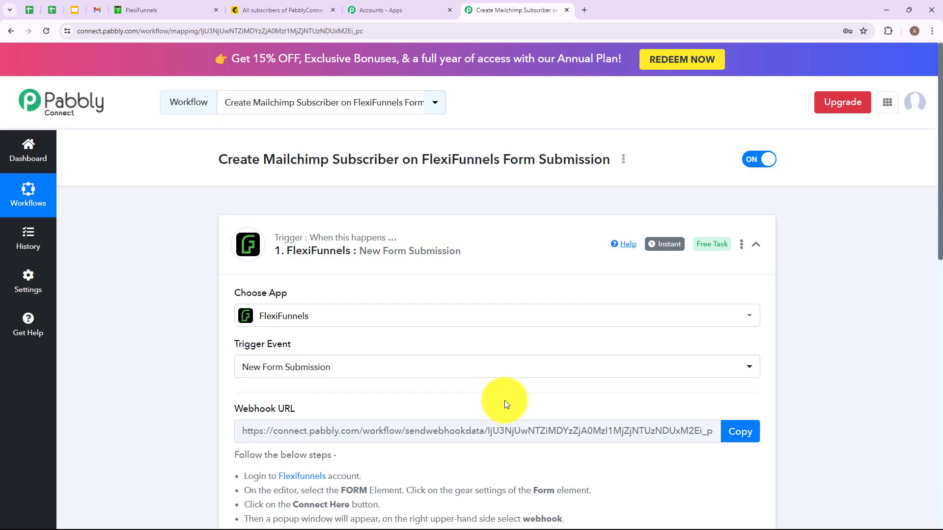
# Read the FlexiFunnels setup instructions in the trigger and copy its webhook URL.
pyautogui.scroll(-3, 504, 399)
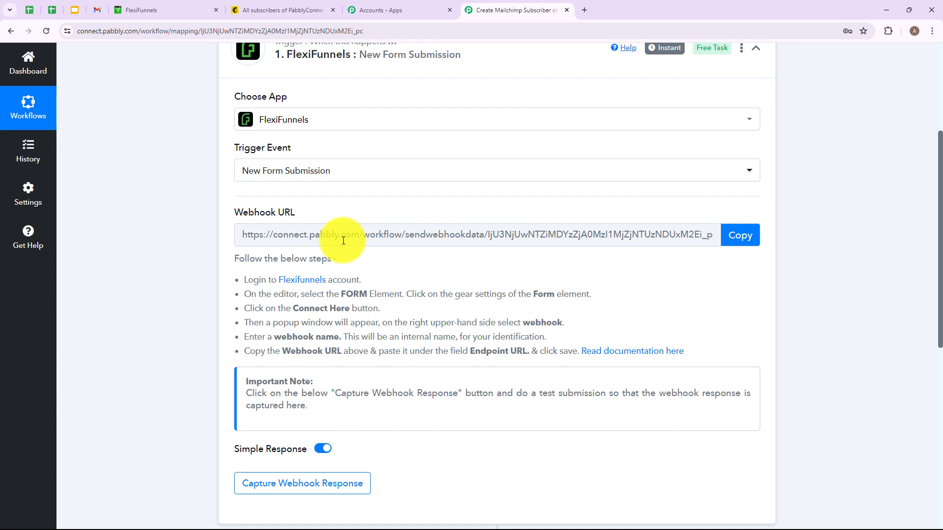
pyautogui.moveTo(262, 280); pyautogui.dragTo(496, 347)
pyautogui.click(645, 332)
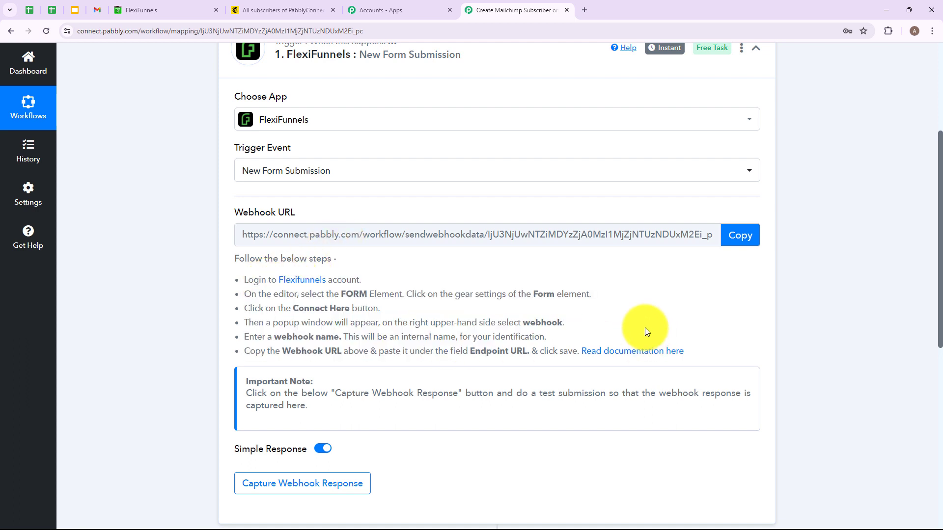
pyautogui.click(748, 243)
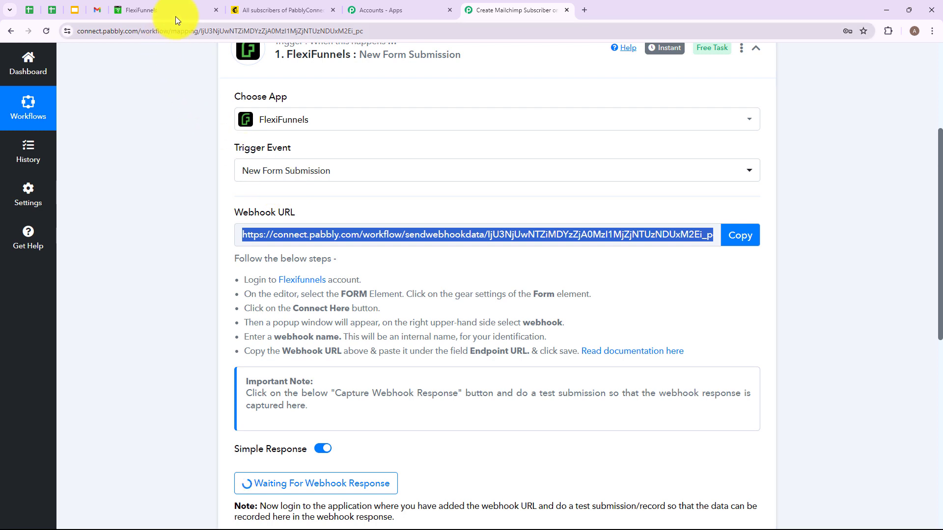
# Switch to FlexiFunnels and open the PC Integration page of the Hd project for editing.
pyautogui.click(132, 6)
pyautogui.moveTo(223, 222)
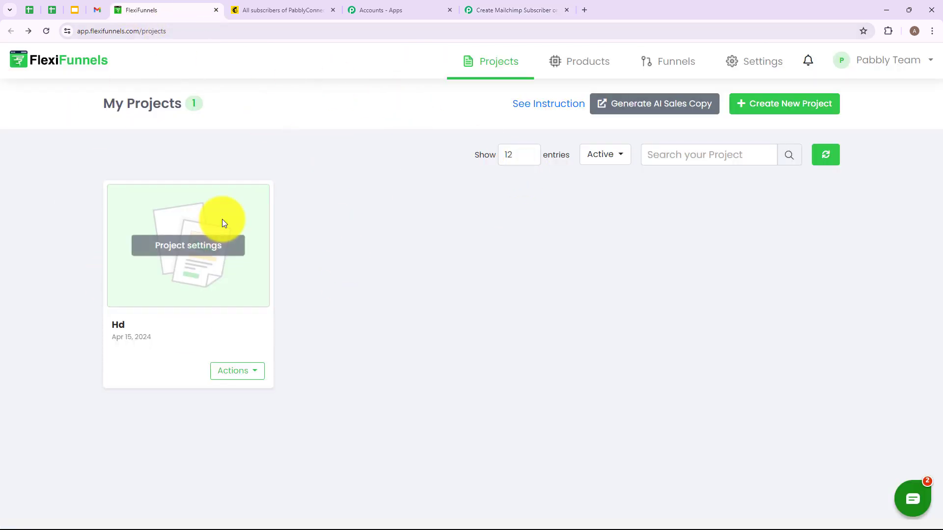
pyautogui.click(189, 255)
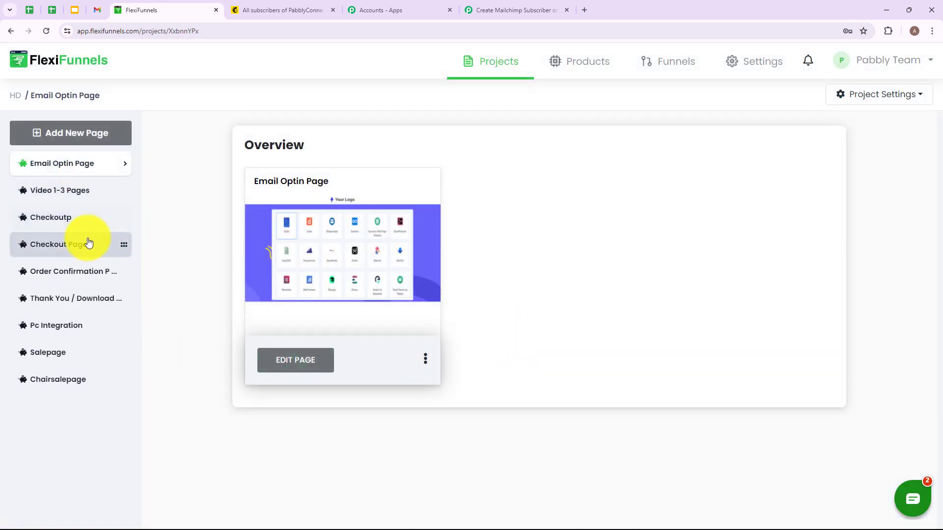
pyautogui.click(36, 328)
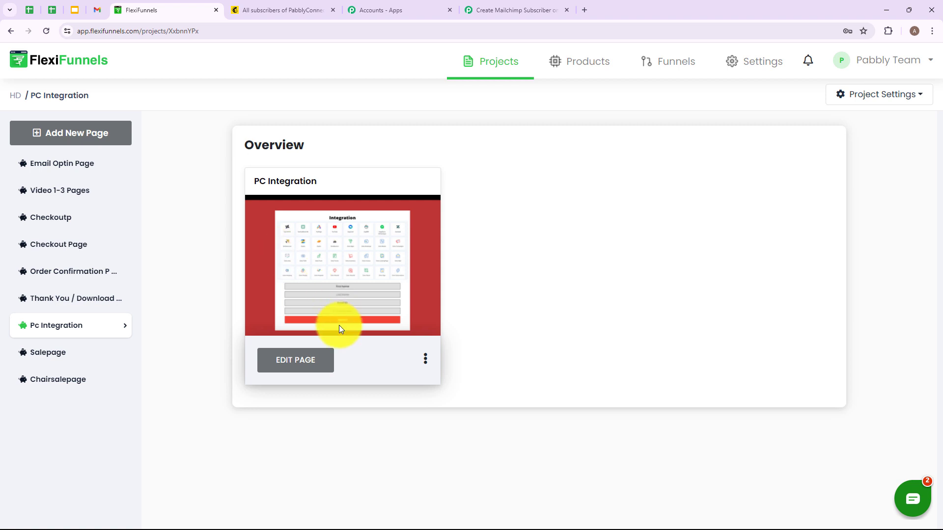
pyautogui.click(293, 366)
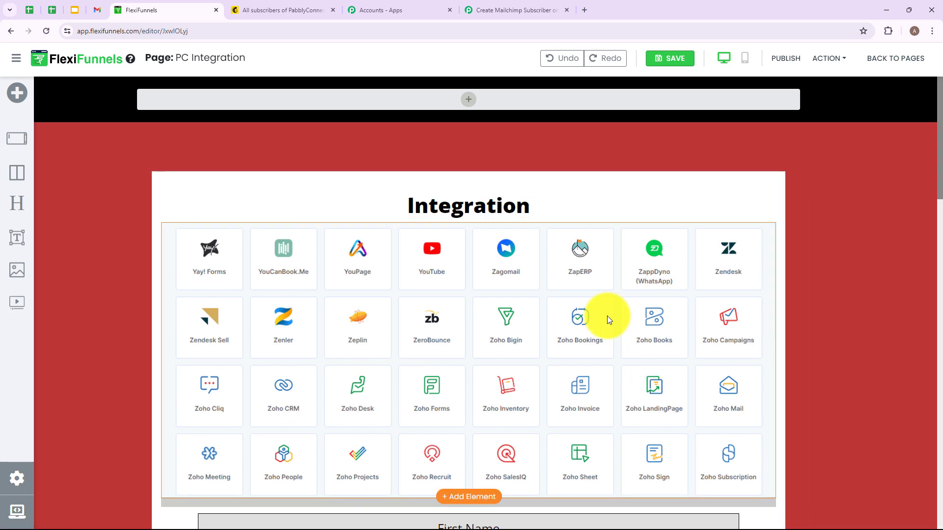
# Open the webhook integration setup from the advanced settings of the page's contact form.
pyautogui.scroll(-3, 608, 318)
pyautogui.scroll(-2, 608, 318)
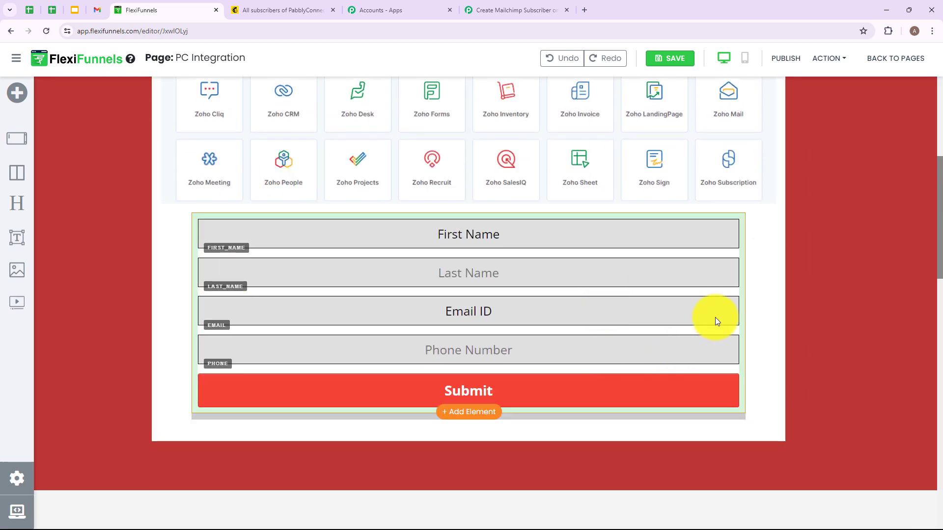
pyautogui.click(743, 267)
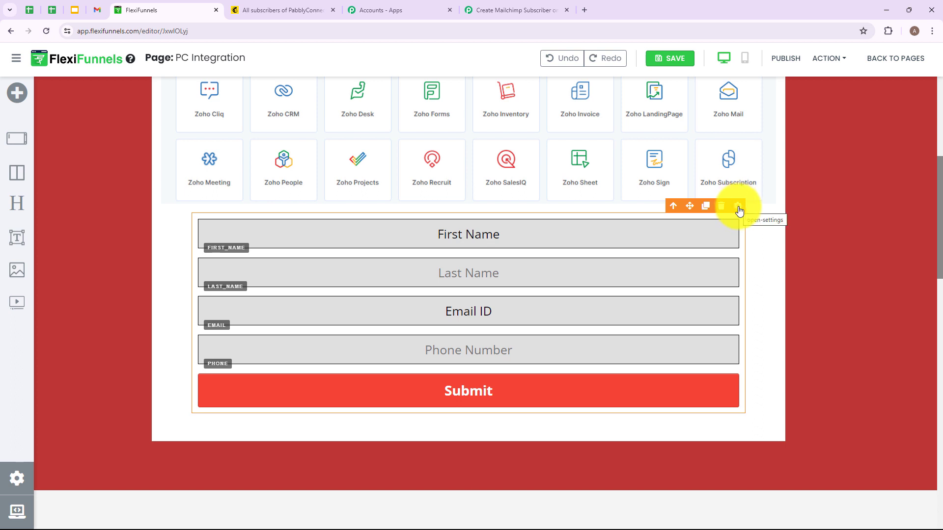
pyautogui.click(738, 208)
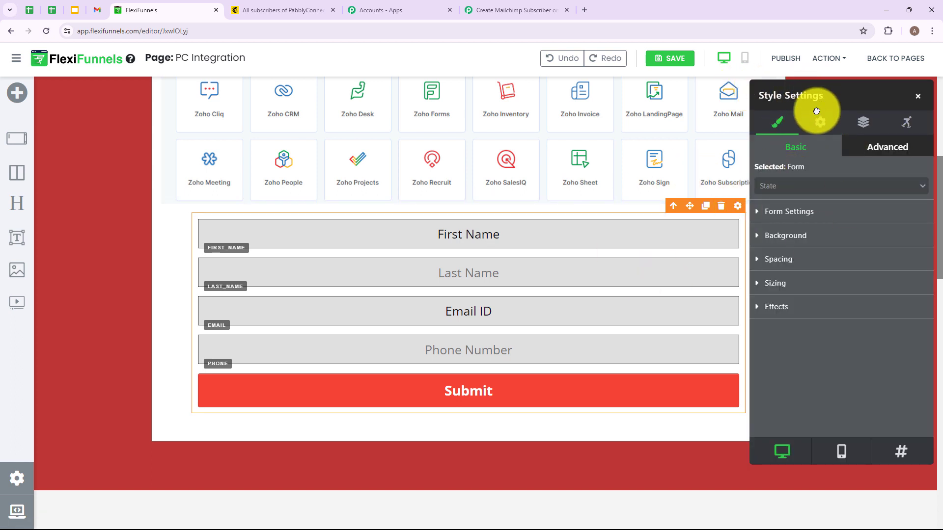
pyautogui.click(819, 123)
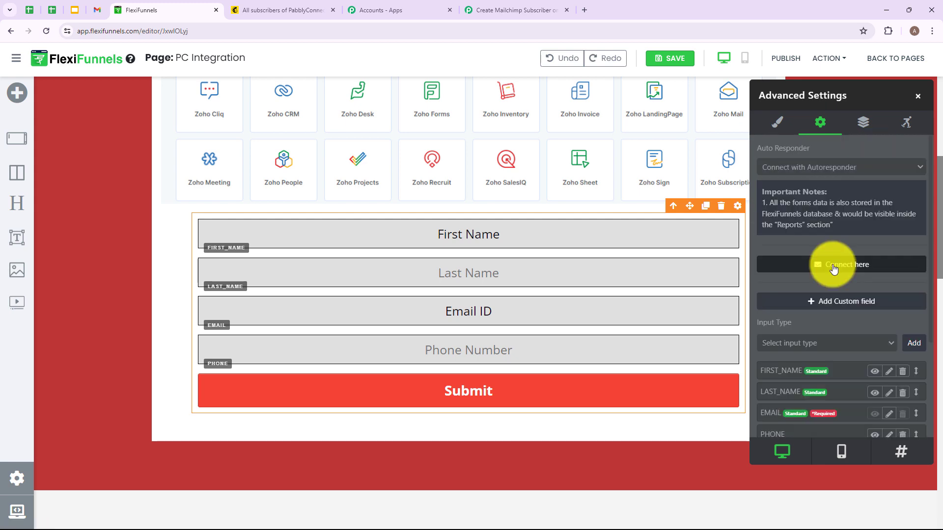
pyautogui.click(836, 265)
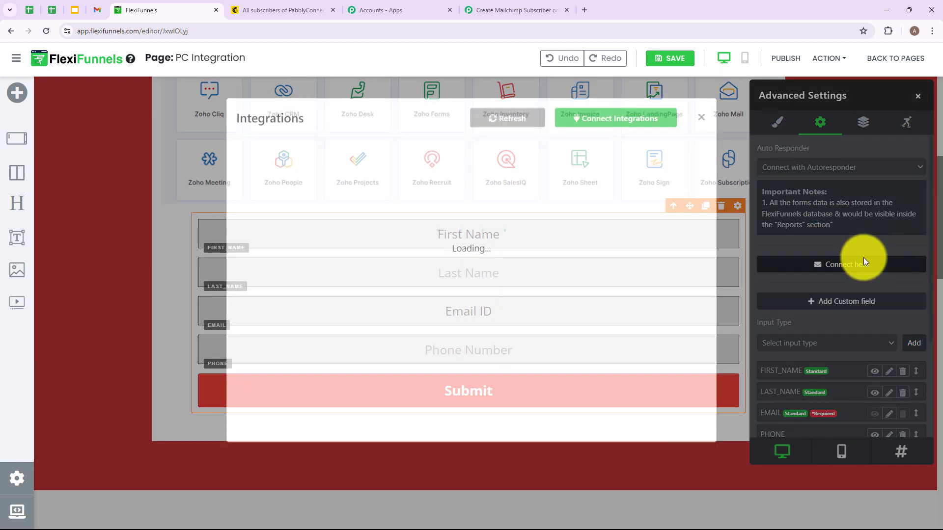
pyautogui.click(498, 179)
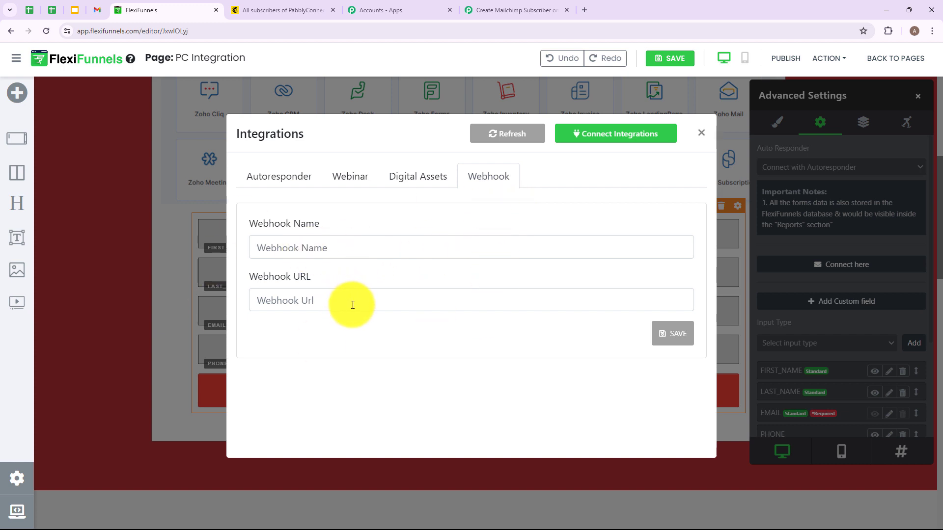
# Add a webhook named Testing with the copied Pabbly webhook URL, save it and close the integrations dialog.
pyautogui.click(300, 248)
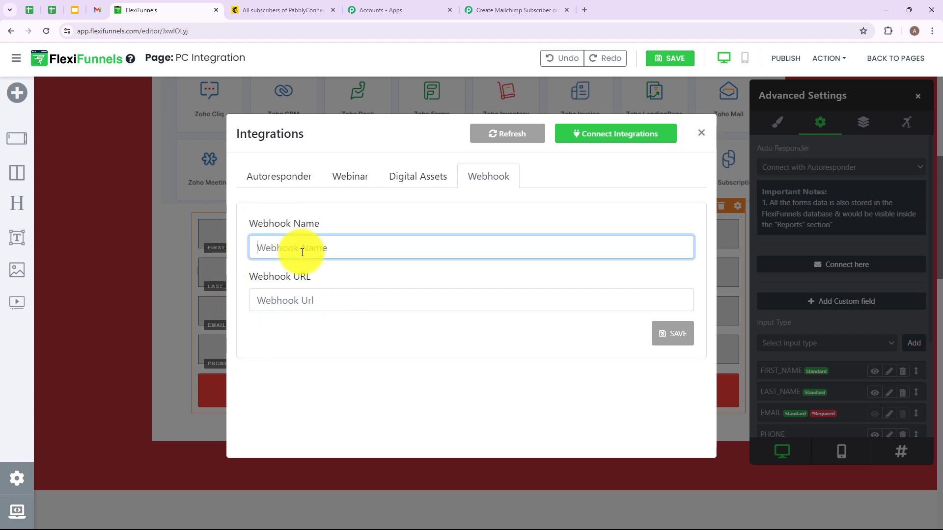
pyautogui.write('Tes')
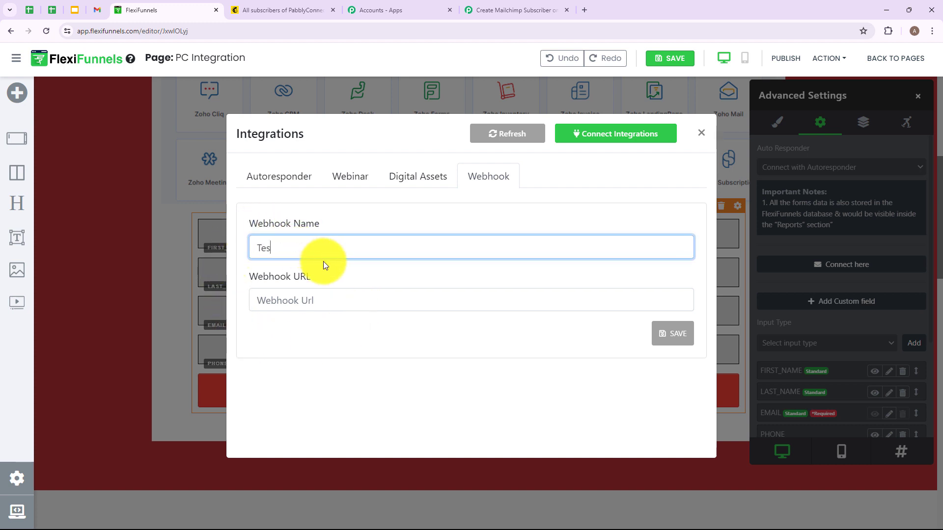
pyautogui.write('ting')
pyautogui.click(328, 304)
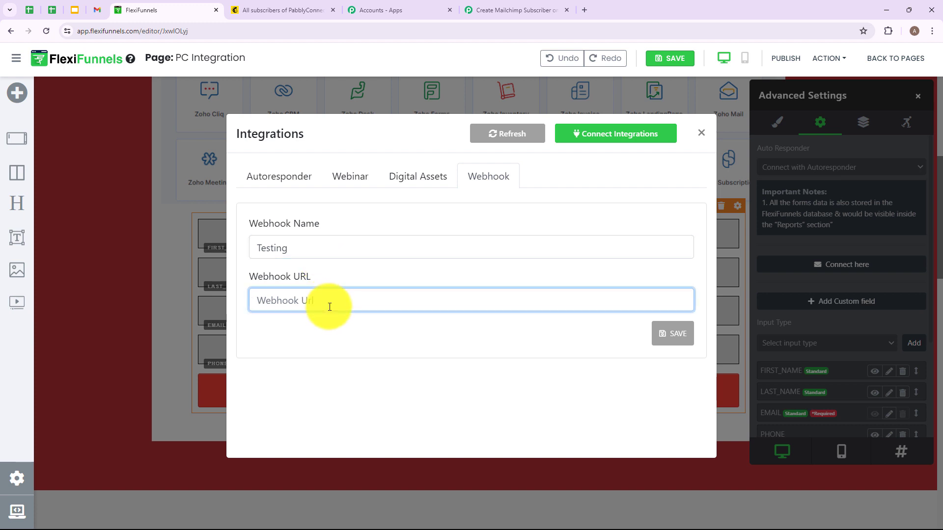
pyautogui.hotkey('ctrl', 'v')
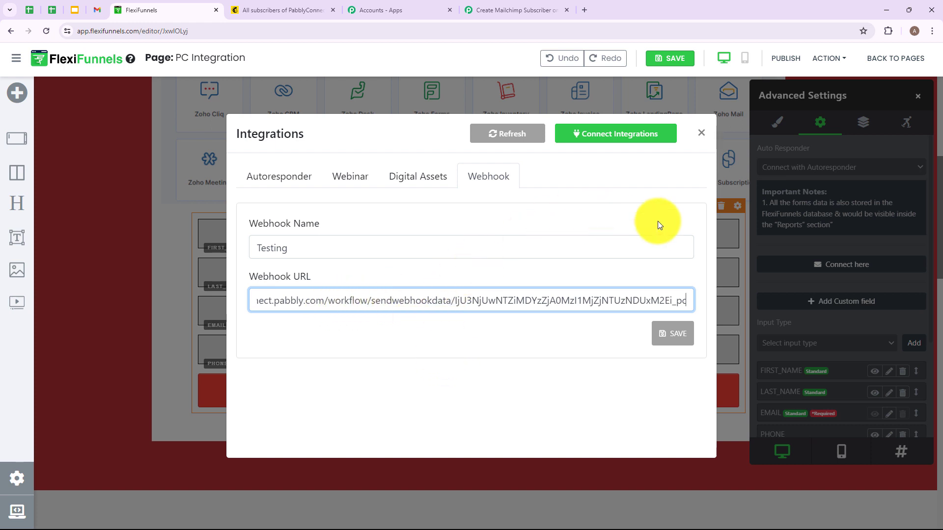
pyautogui.click(659, 330)
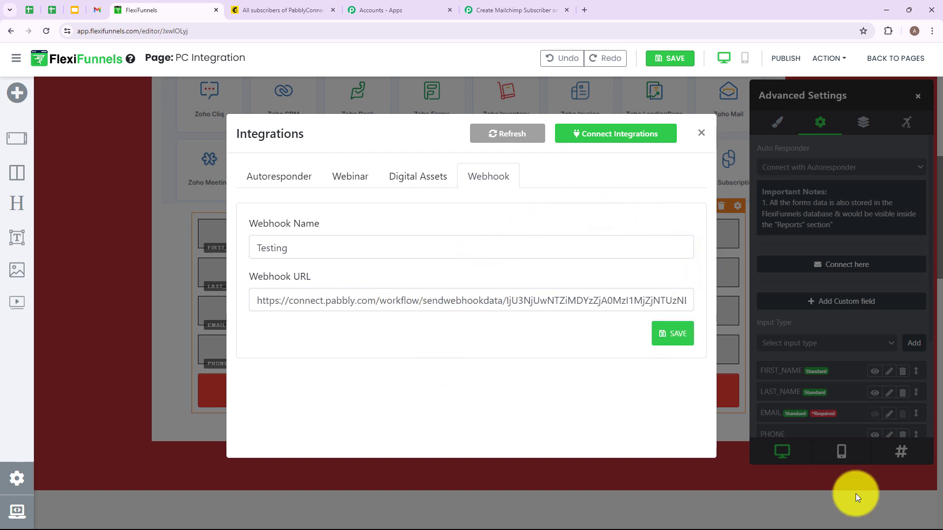
pyautogui.click(855, 435)
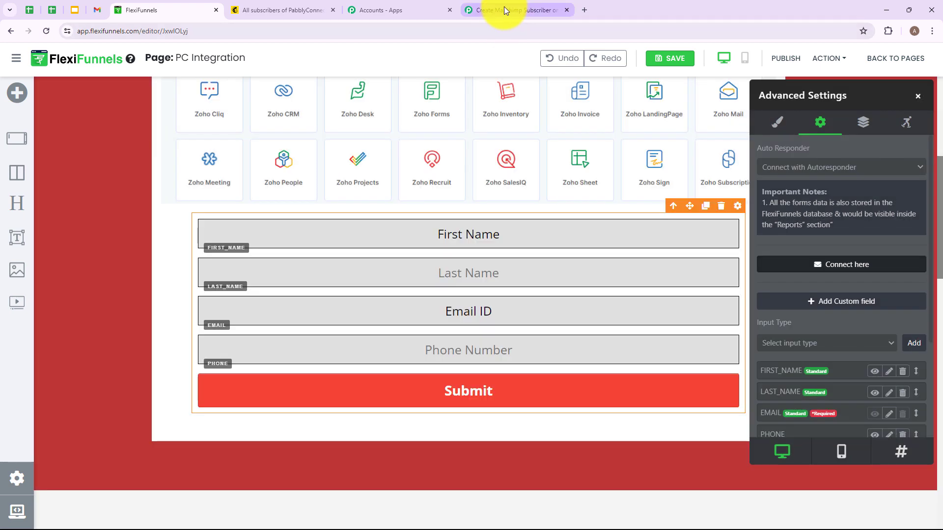
# Check the webhook capture status in Pabbly Connect, then return to FlexiFunnels to publish the PC Integration page and open its published URL.
pyautogui.click(506, 4)
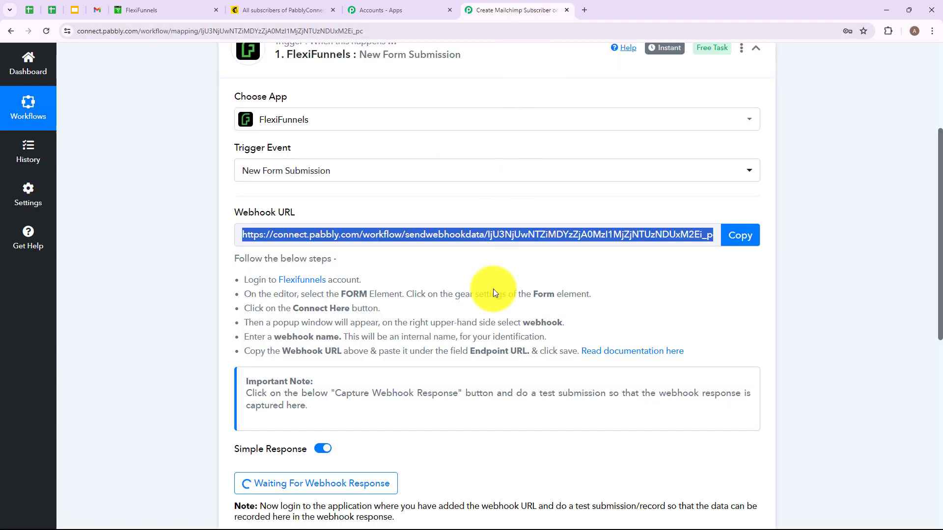
pyautogui.scroll(-2, 493, 289)
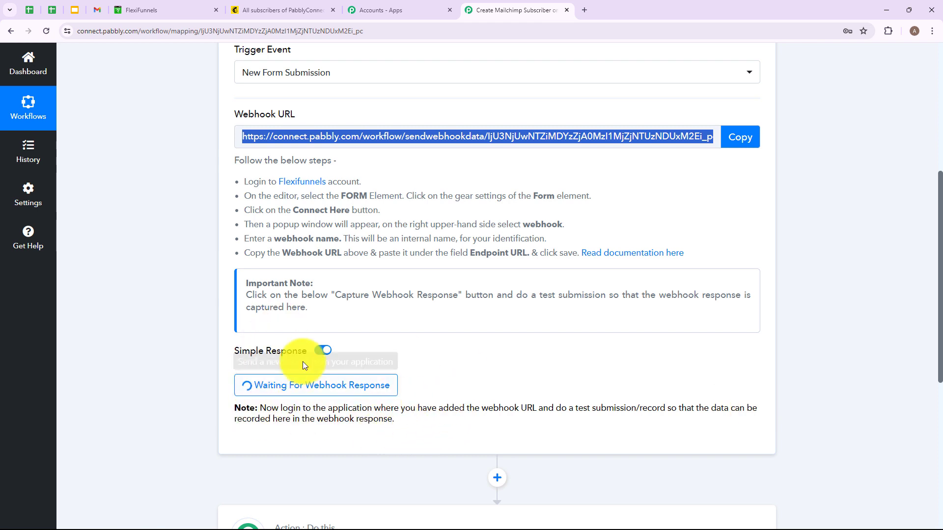
pyautogui.click(169, 8)
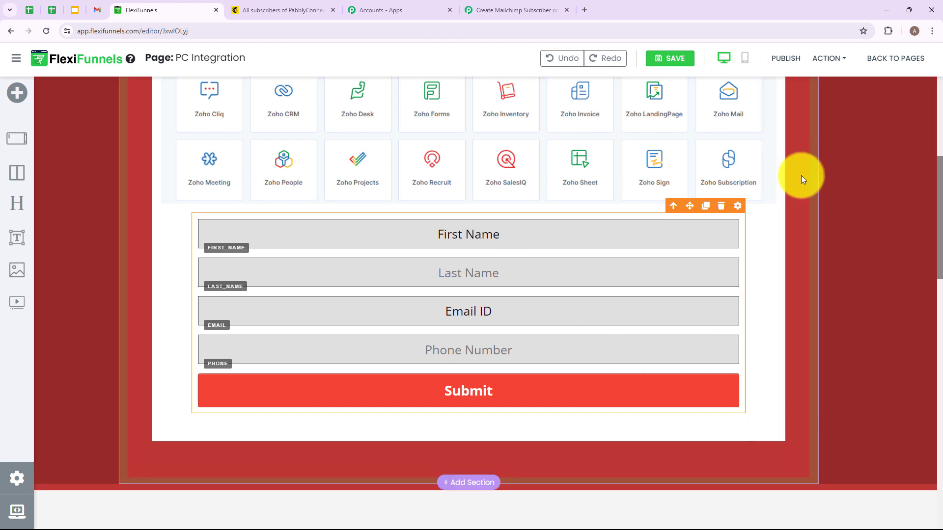
pyautogui.click(668, 57)
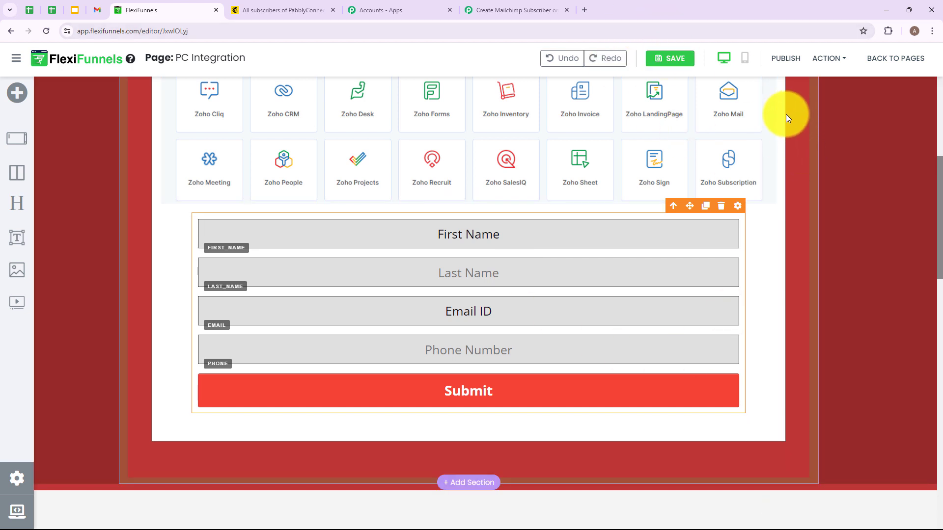
pyautogui.click(782, 60)
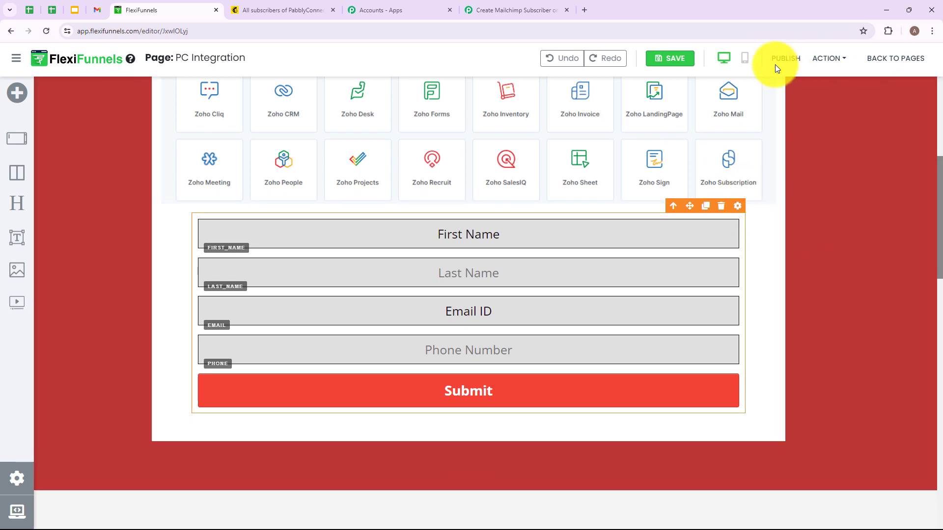
pyautogui.click(830, 59)
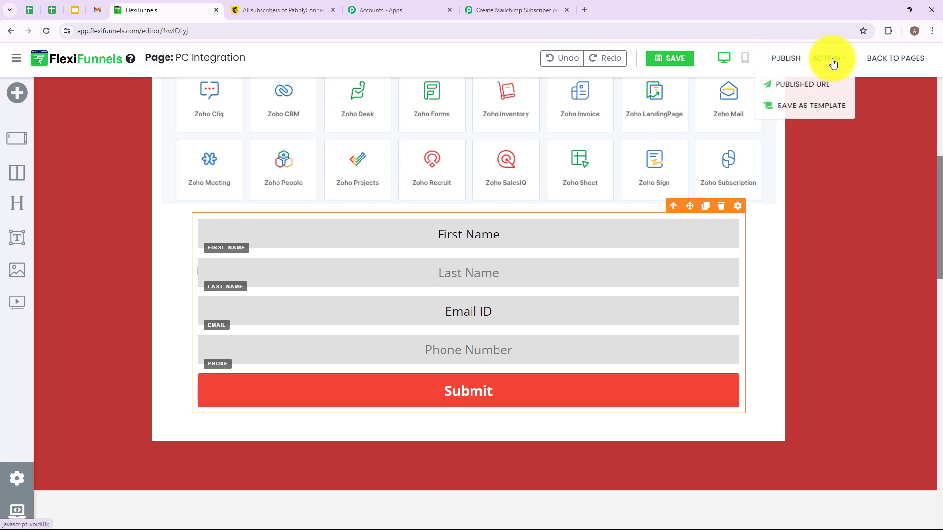
pyautogui.click(797, 91)
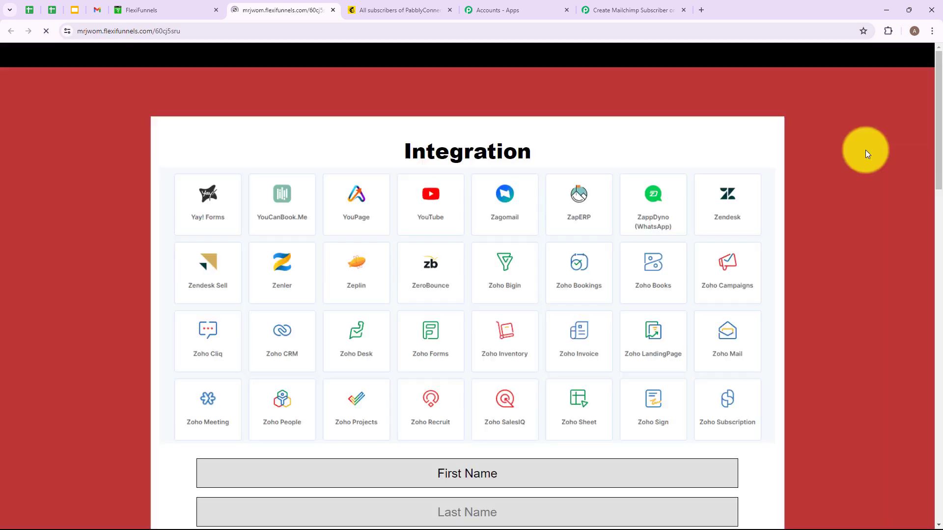
# Fill in the published form with a test first name, last name, email and phone number, and submit it.
pyautogui.scroll(-4, 697, 444)
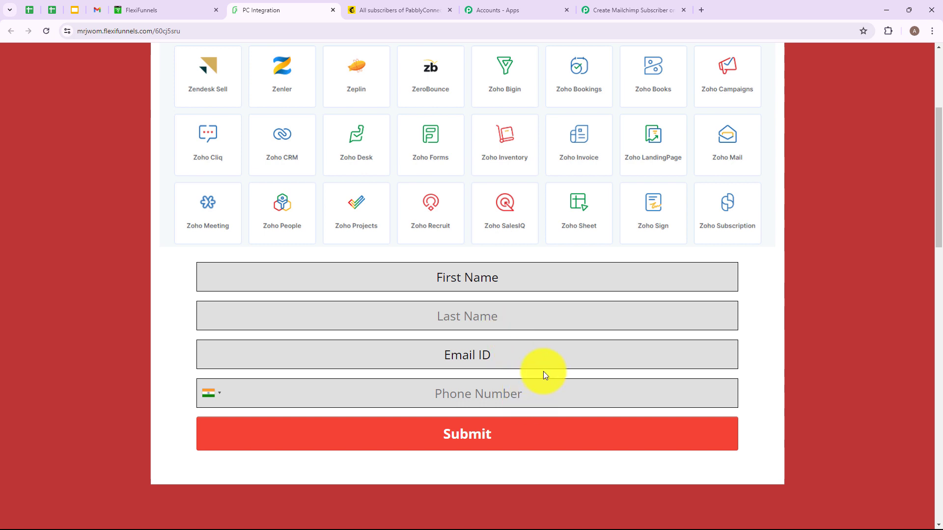
pyautogui.click(511, 279)
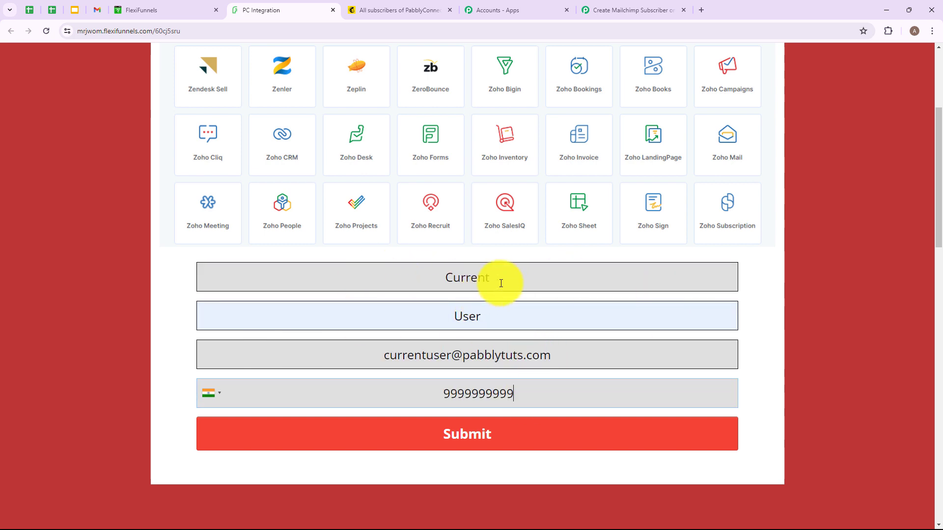
pyautogui.click(446, 282)
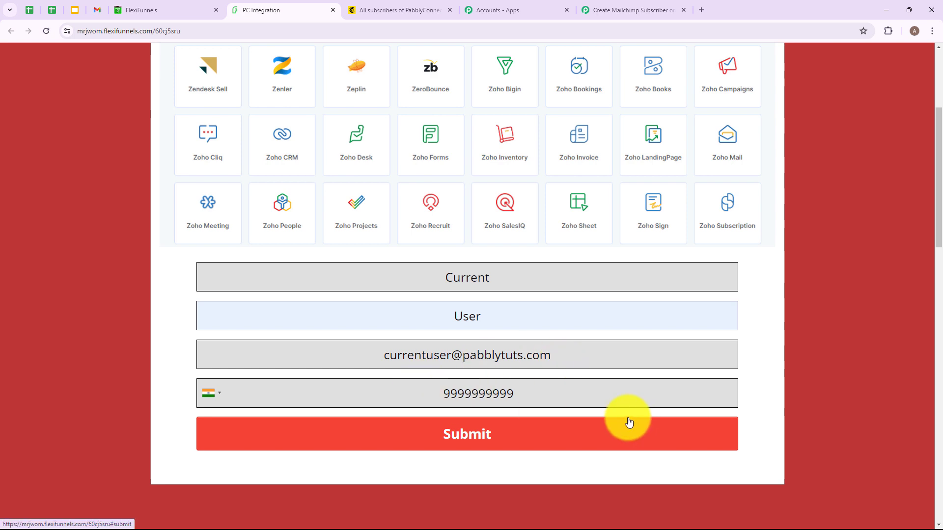
pyautogui.click(521, 440)
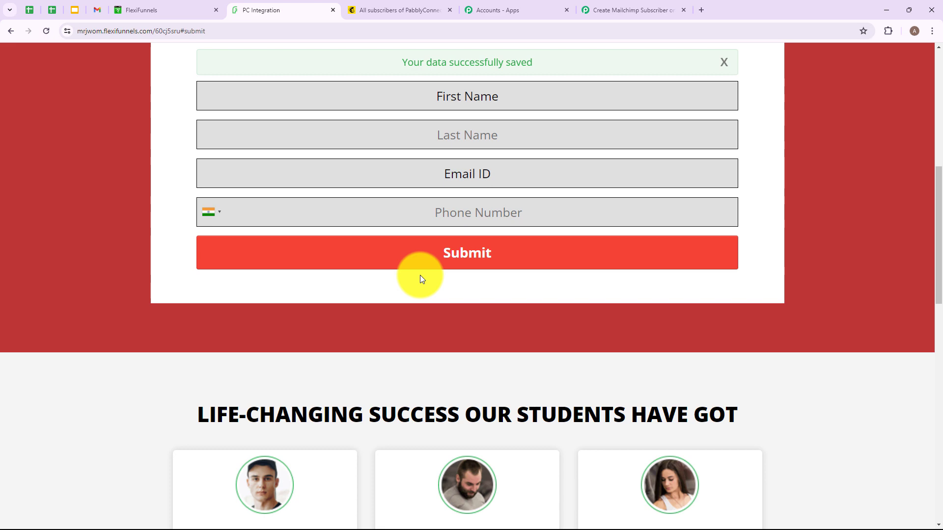
# Switch to the Pabbly Connect workflow and examine the name, email and phone fields in the captured webhook response.
pyautogui.click(603, 11)
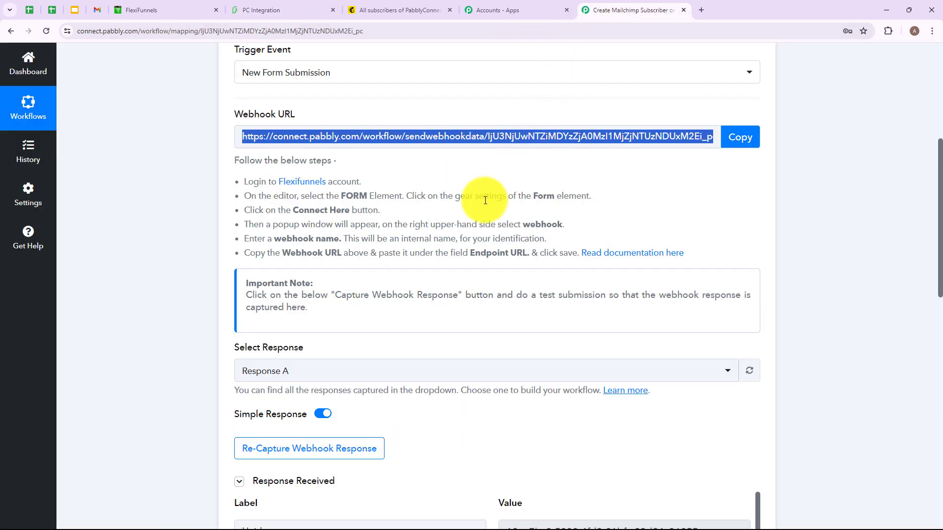
pyautogui.scroll(-2, 485, 200)
pyautogui.scroll(-4, 485, 200)
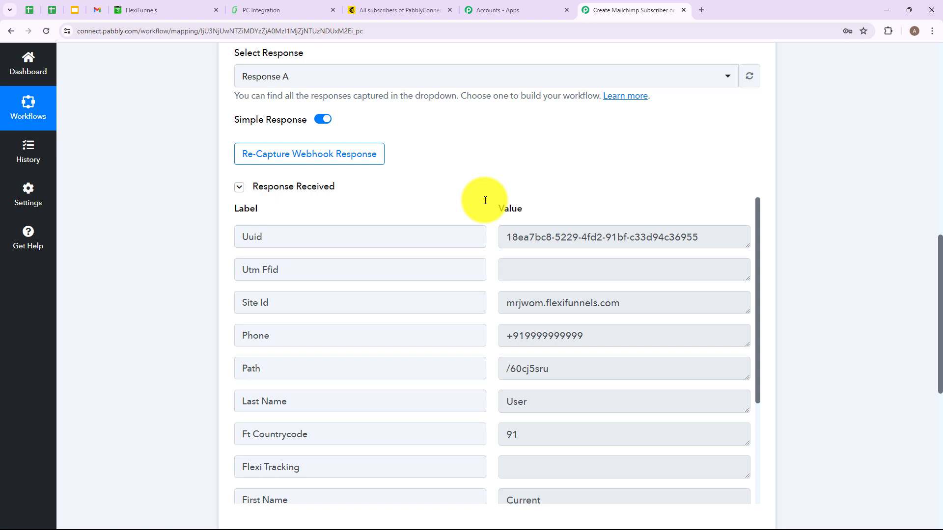
pyautogui.scroll(-2, 484, 199)
pyautogui.scroll(-2, 545, 295)
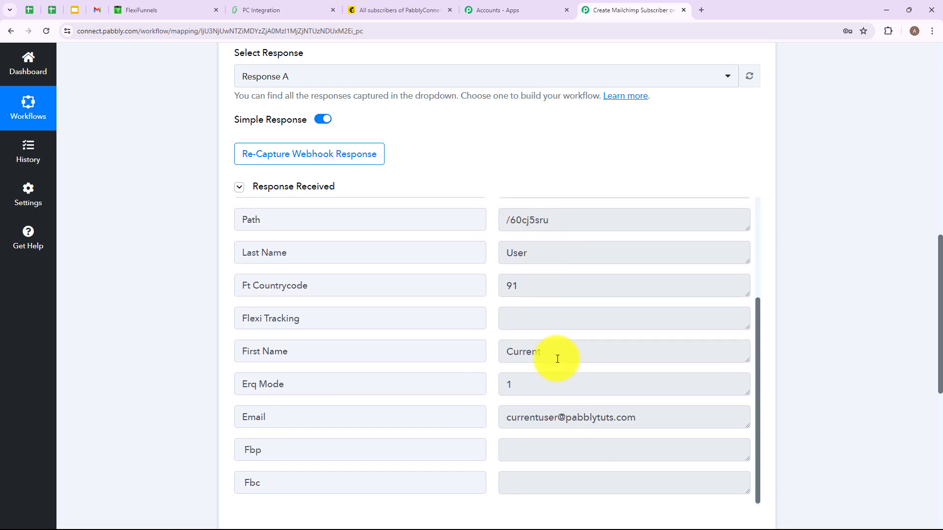
pyautogui.doubleClick(512, 356)
pyautogui.scroll(-2, 523, 295)
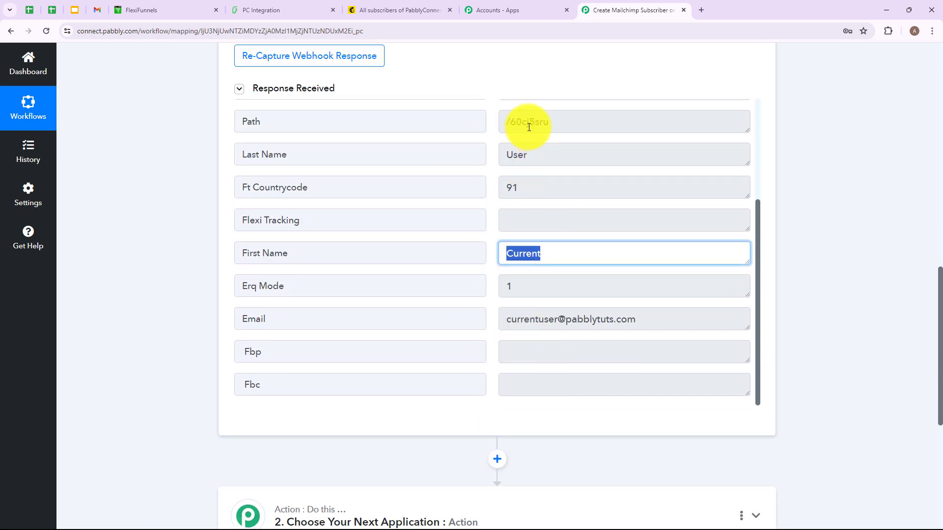
pyautogui.doubleClick(516, 154)
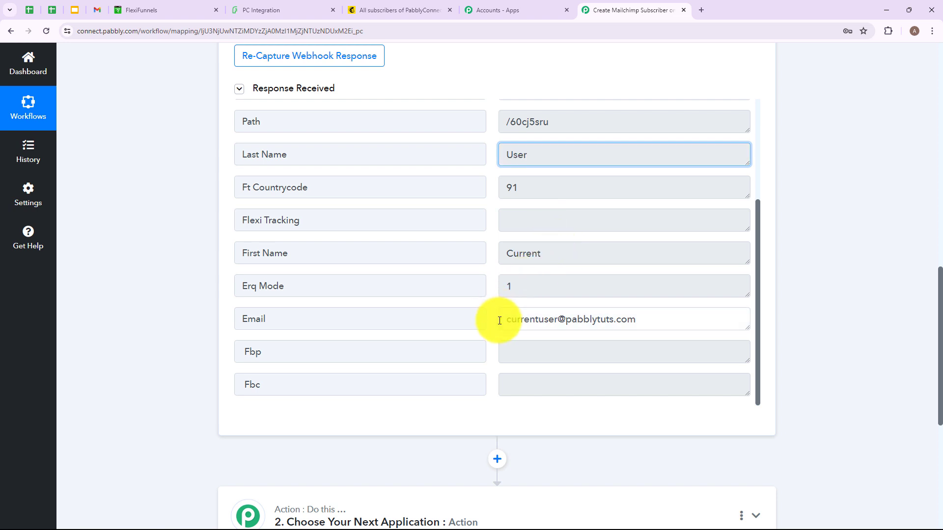
pyautogui.moveTo(499, 321); pyautogui.dragTo(642, 322)
pyautogui.scroll(-6, 659, 297)
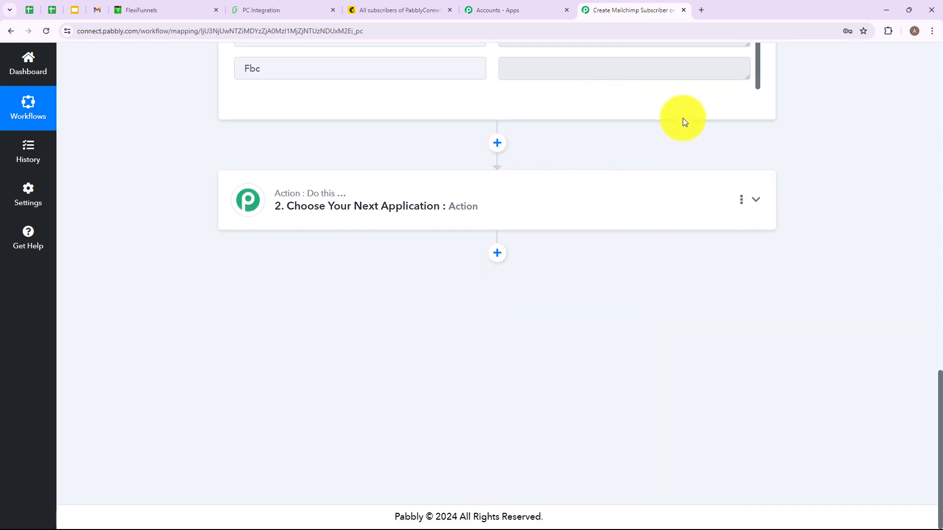
pyautogui.scroll(10, 599, 354)
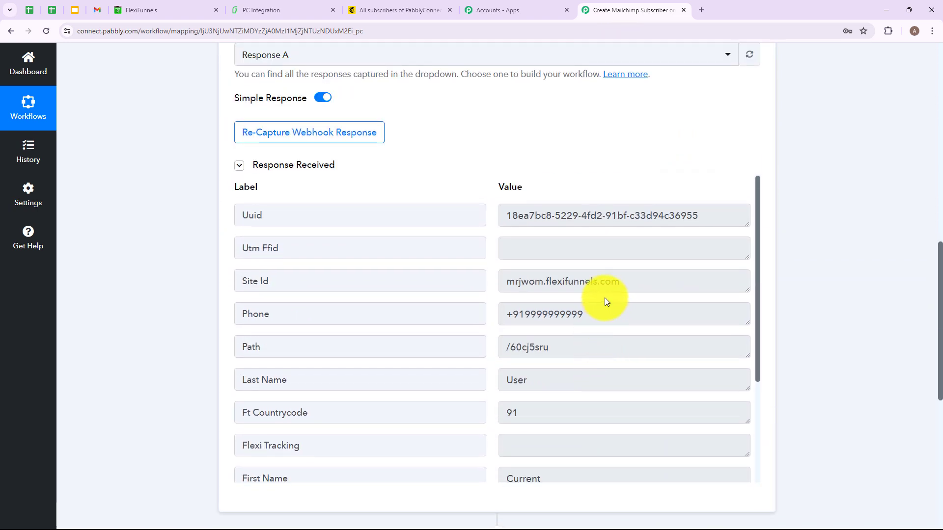
# Set the workflow's action application to Mailchimp with Add New Member with Custom Fields as the action event.
pyautogui.scroll(-10, 634, 172)
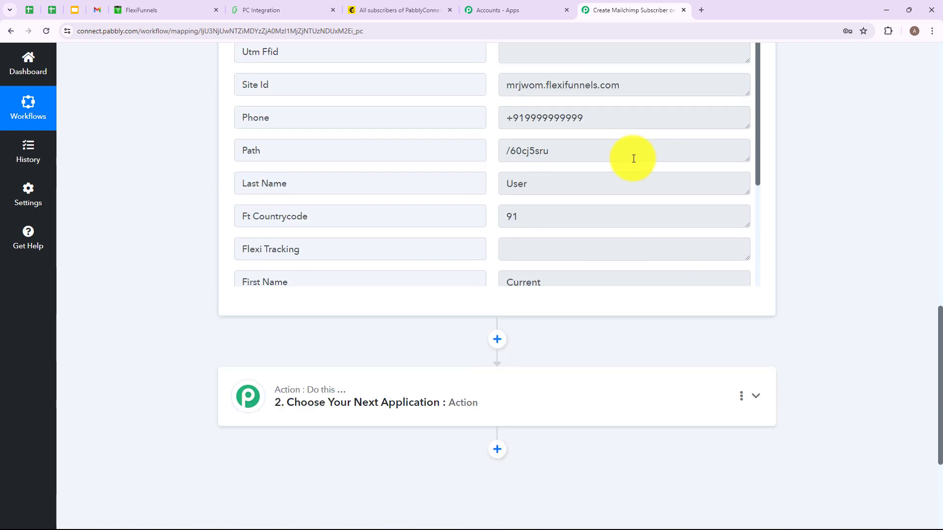
pyautogui.click(418, 189)
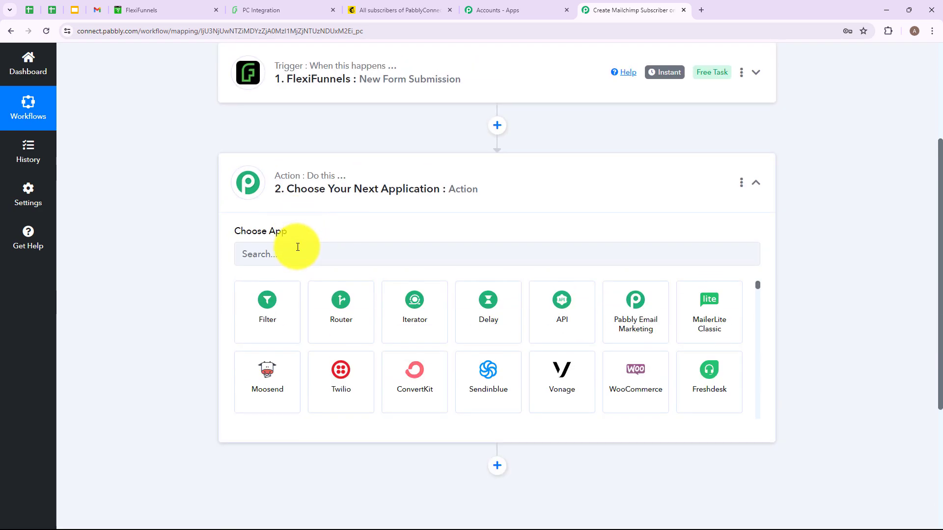
pyautogui.click(299, 251)
pyautogui.write('M')
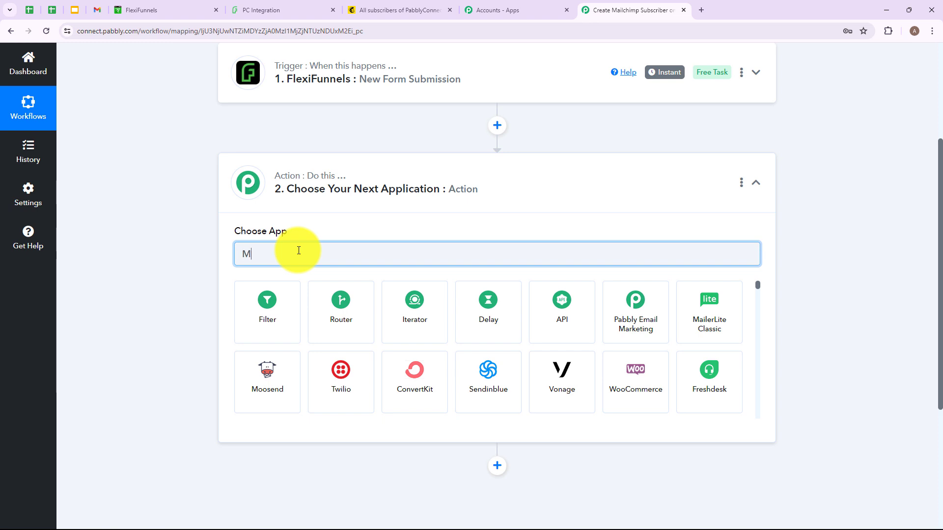
pyautogui.write('ailc')
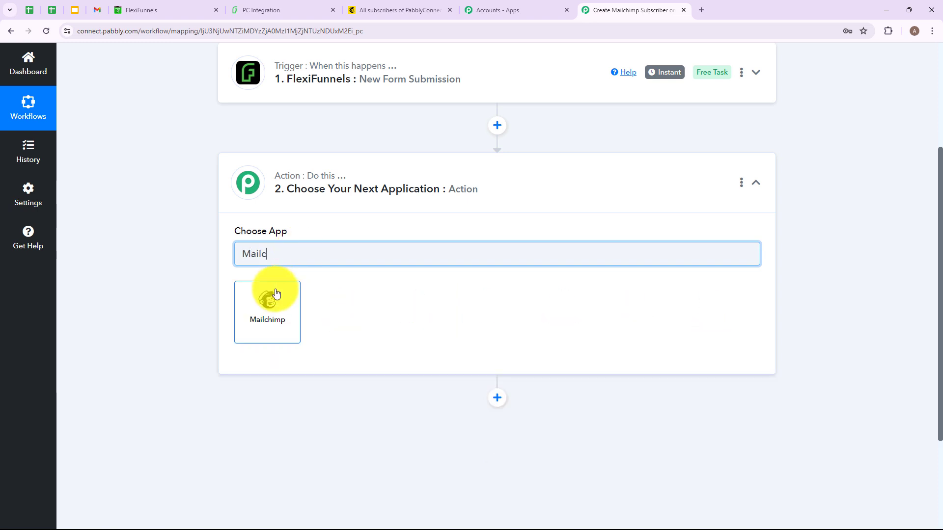
pyautogui.click(275, 294)
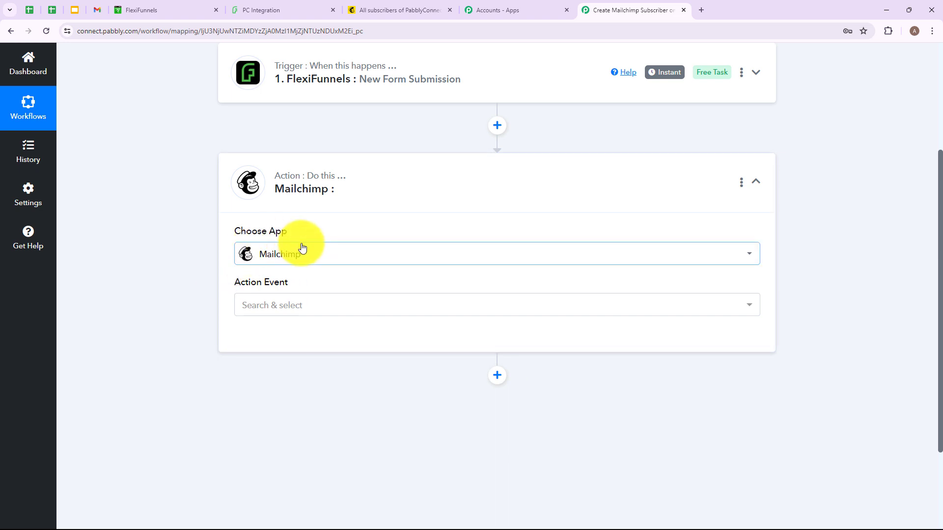
pyautogui.click(503, 312)
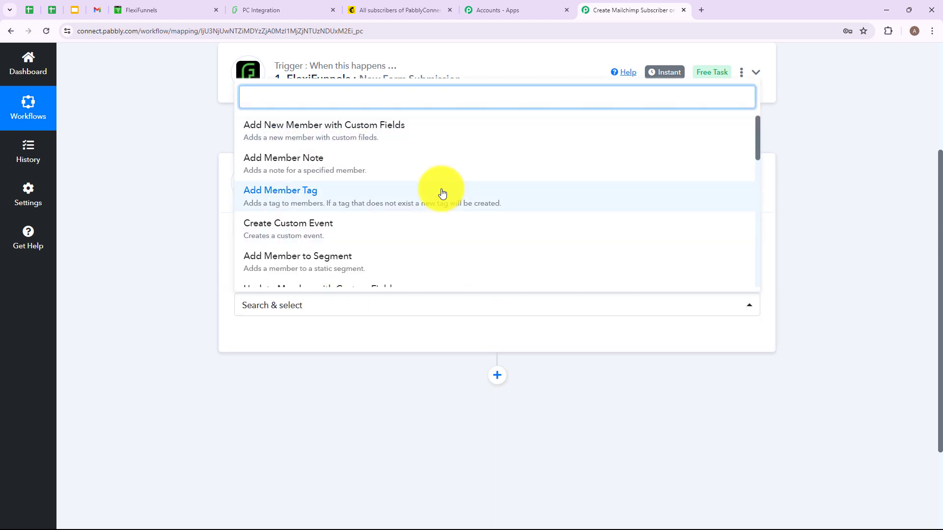
pyautogui.scroll(-10, 441, 192)
pyautogui.scroll(6, 441, 192)
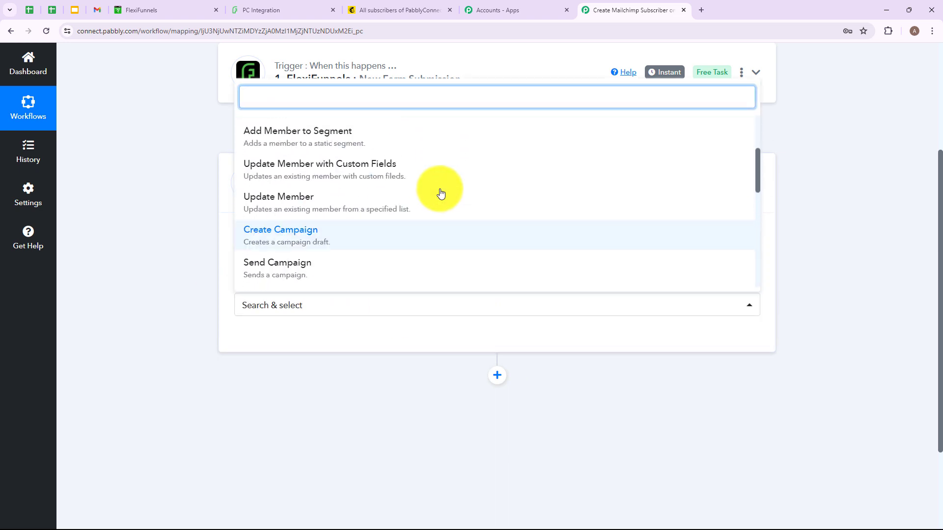
pyautogui.scroll(3, 440, 193)
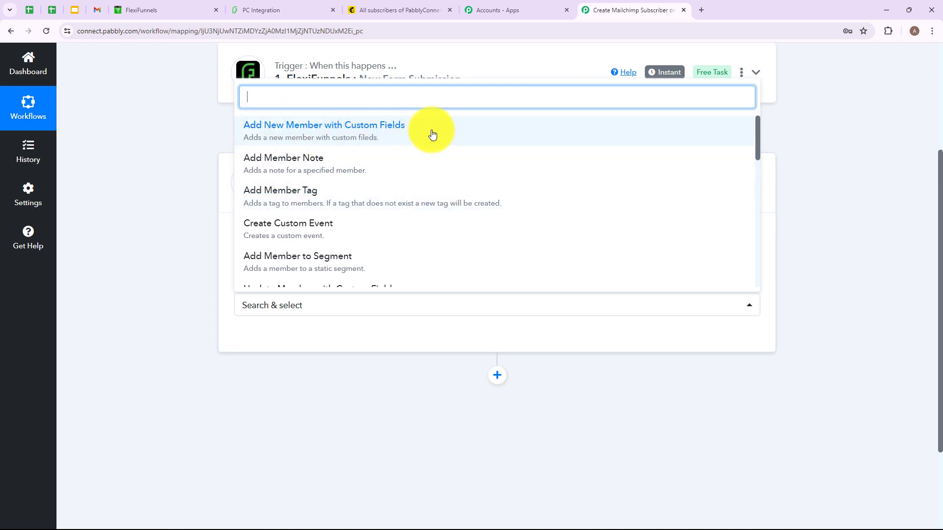
pyautogui.click(487, 132)
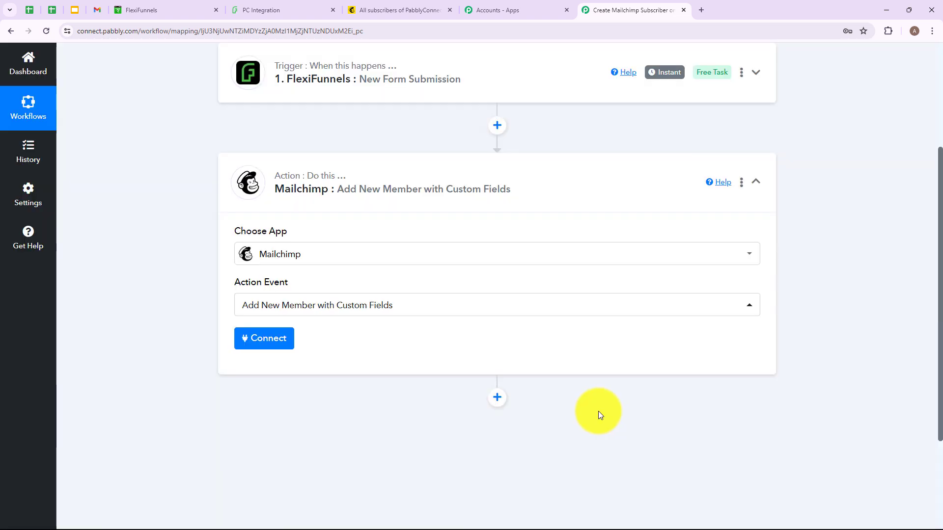
# Open the Mailchimp account connection for the action, choose to add a new connection, and review the API key and data center instructions.
pyautogui.click(264, 337)
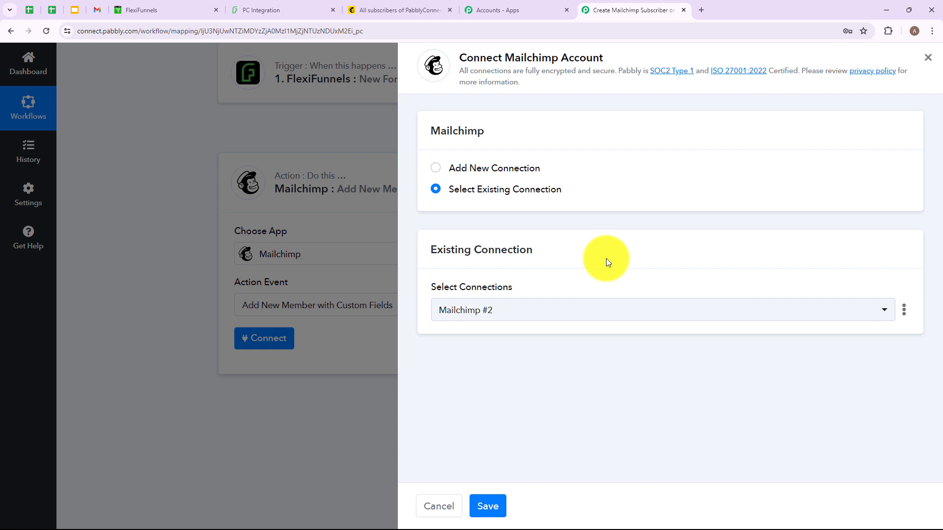
pyautogui.click(435, 168)
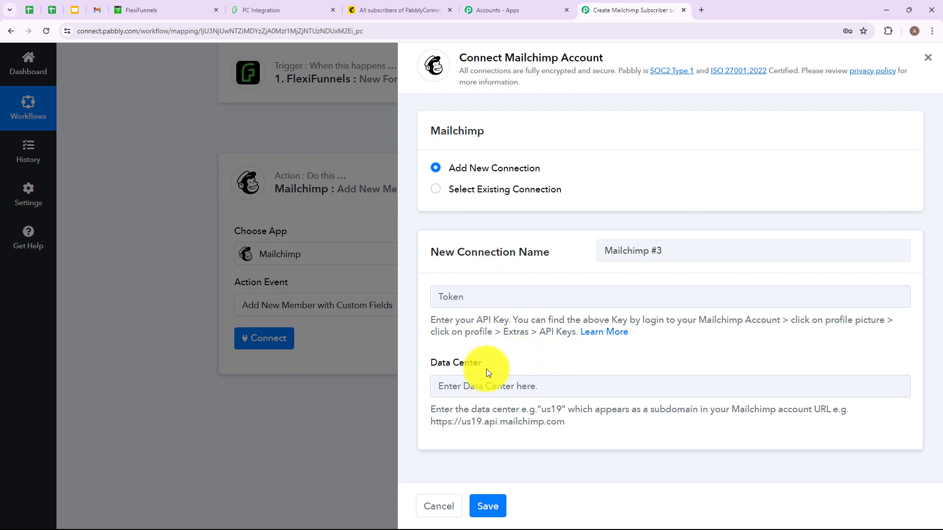
pyautogui.moveTo(482, 321); pyautogui.dragTo(604, 432)
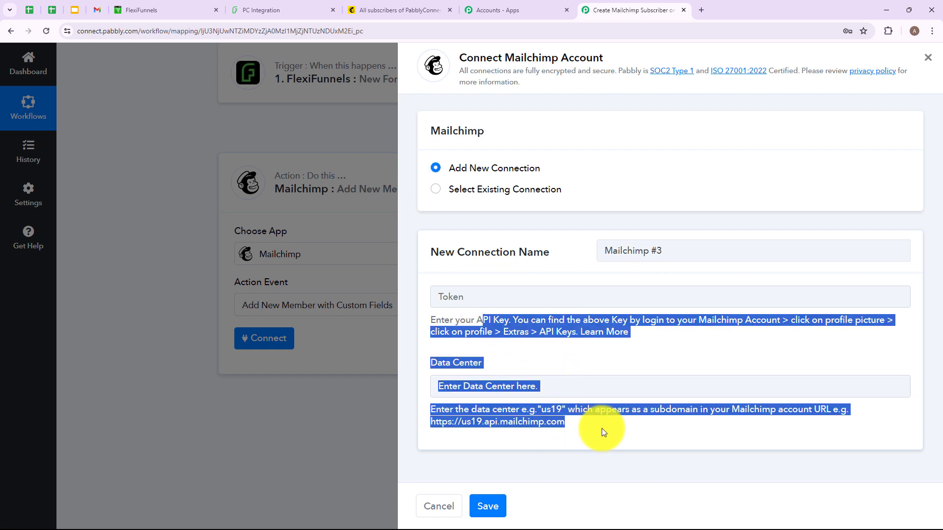
pyautogui.click(603, 432)
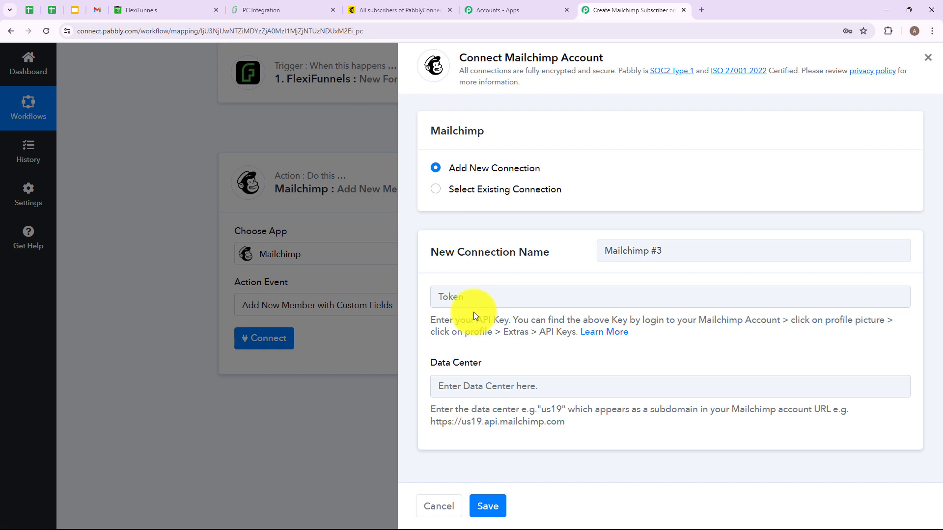
# Switch to Mailchimp and open the API keys page of the account profile.
pyautogui.click(393, 10)
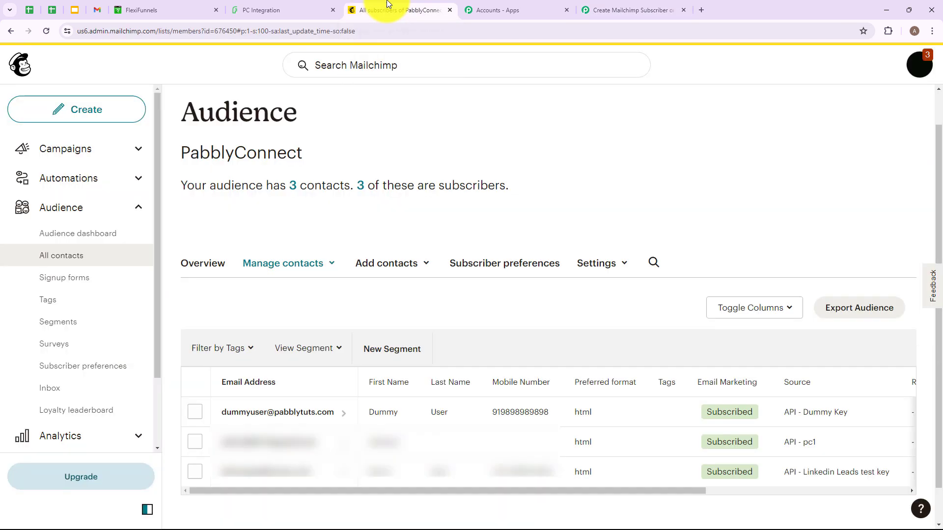
pyautogui.click(923, 70)
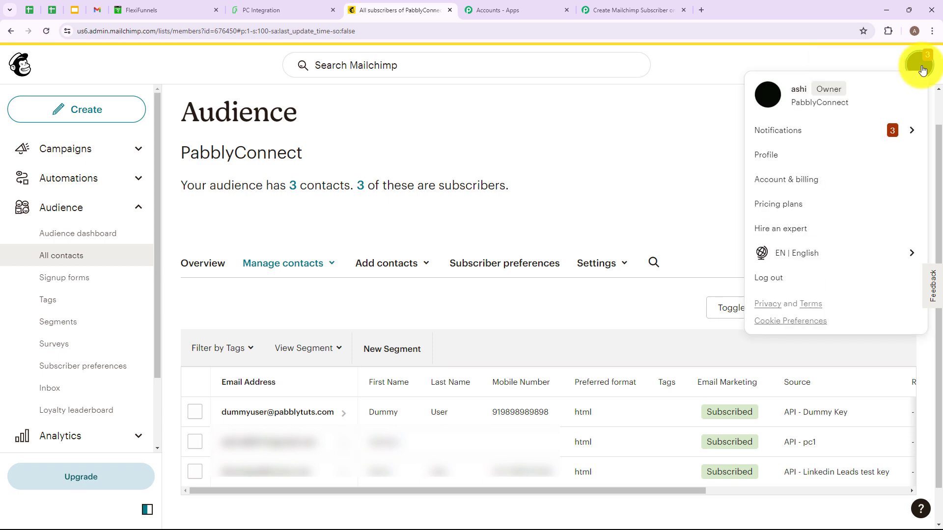
pyautogui.click(794, 162)
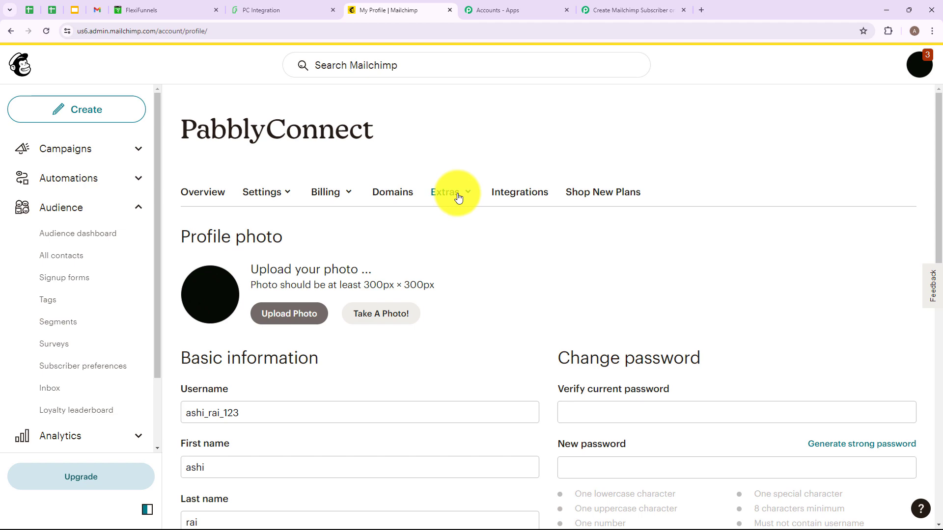
pyautogui.click(458, 197)
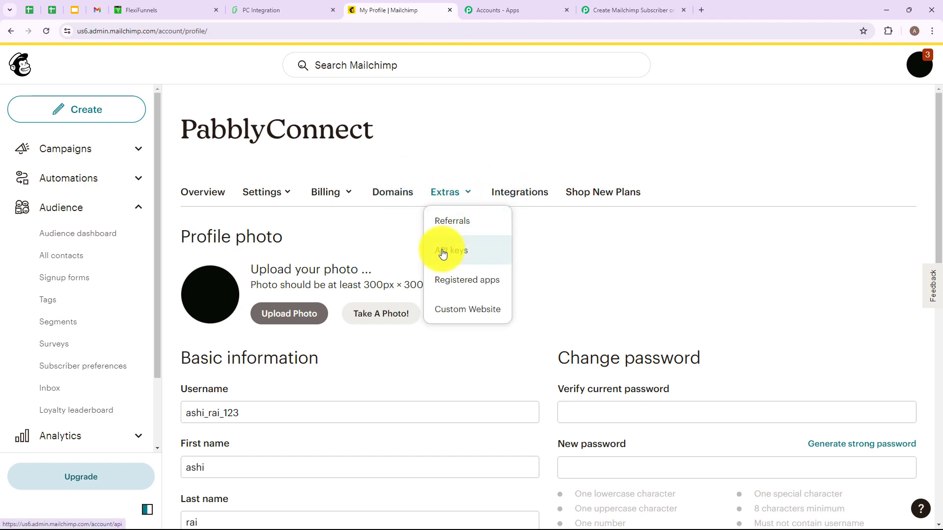
pyautogui.click(477, 251)
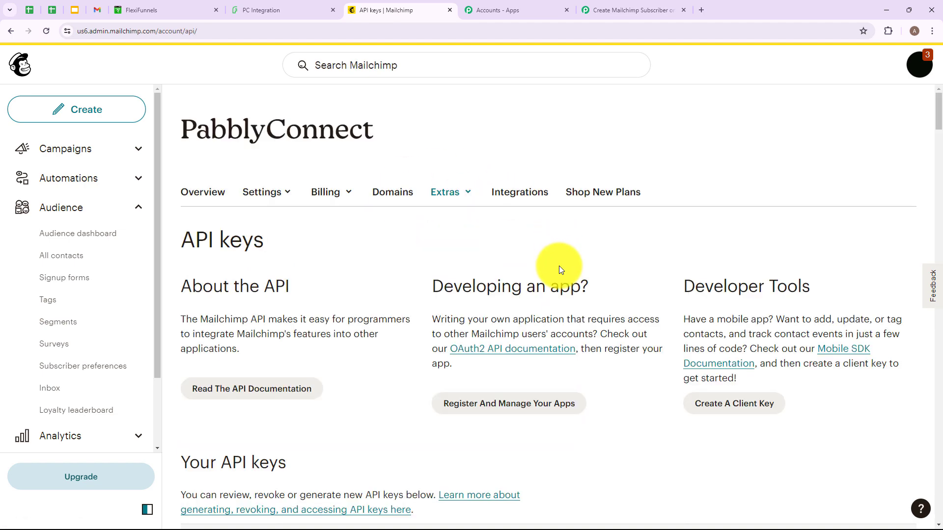
# Generate a new Mailchimp API key named Demo Key and copy it to the clipboard.
pyautogui.scroll(-20, 464, 257)
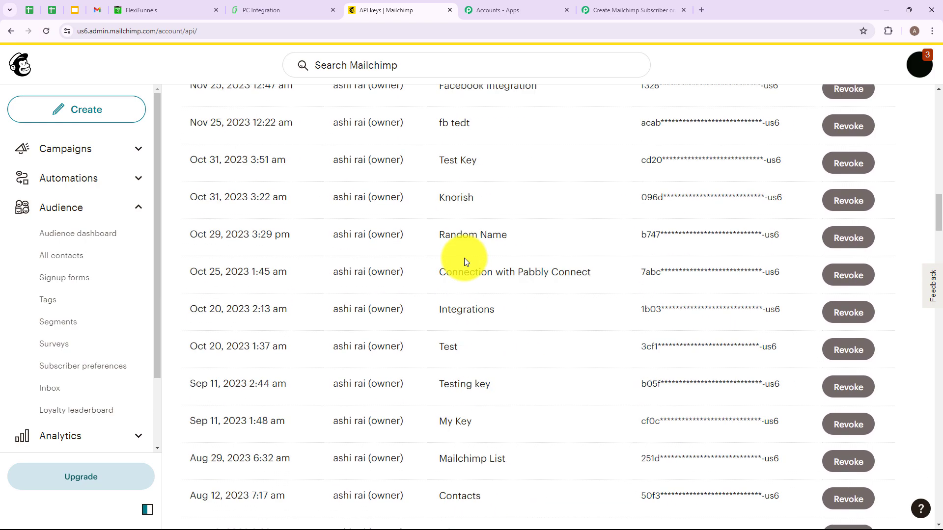
pyautogui.scroll(-20, 464, 258)
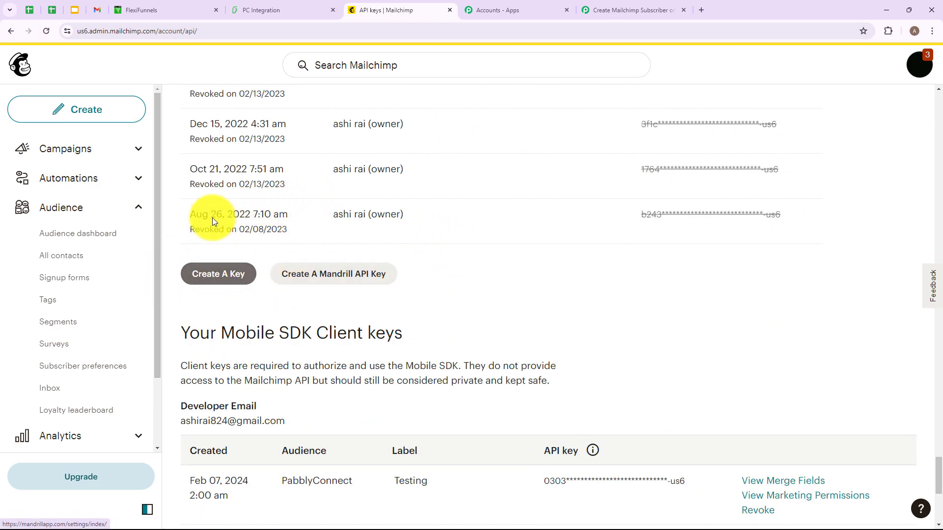
pyautogui.click(222, 286)
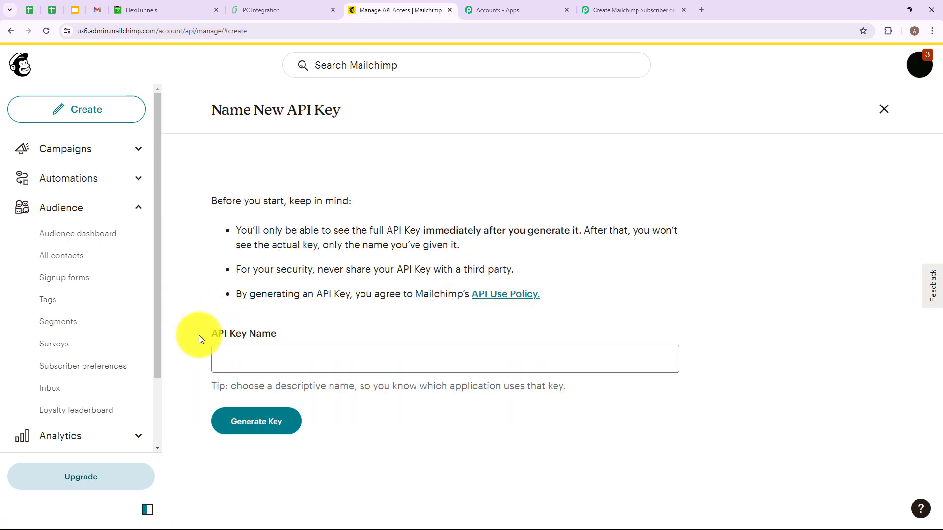
pyautogui.click(272, 360)
pyautogui.click(288, 386)
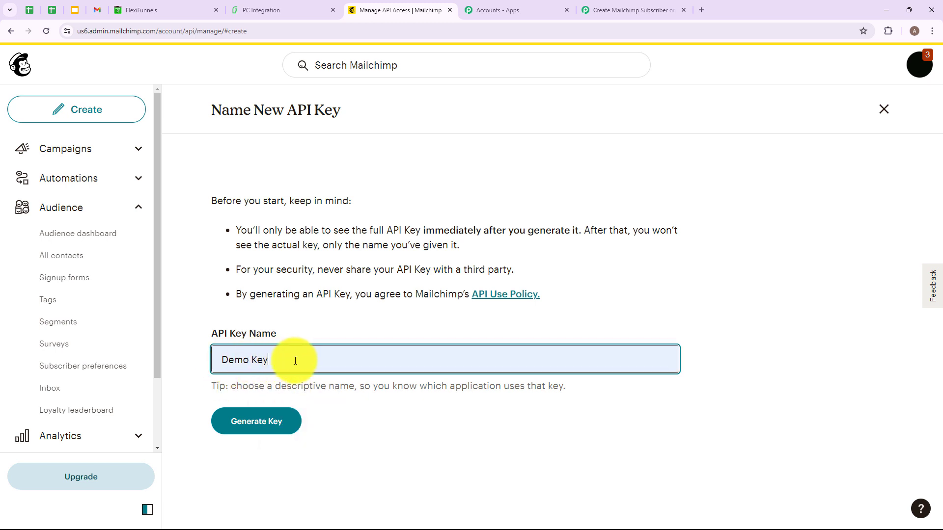
pyautogui.click(247, 431)
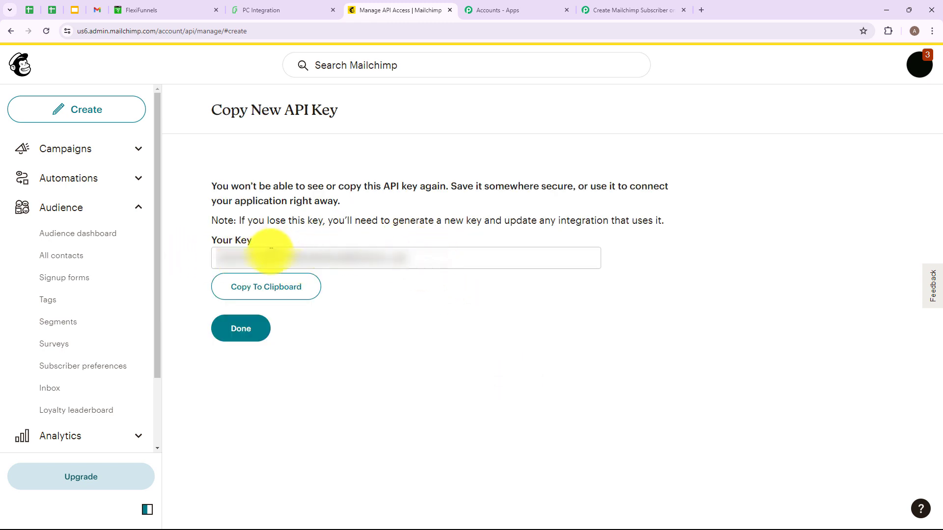
pyautogui.click(274, 299)
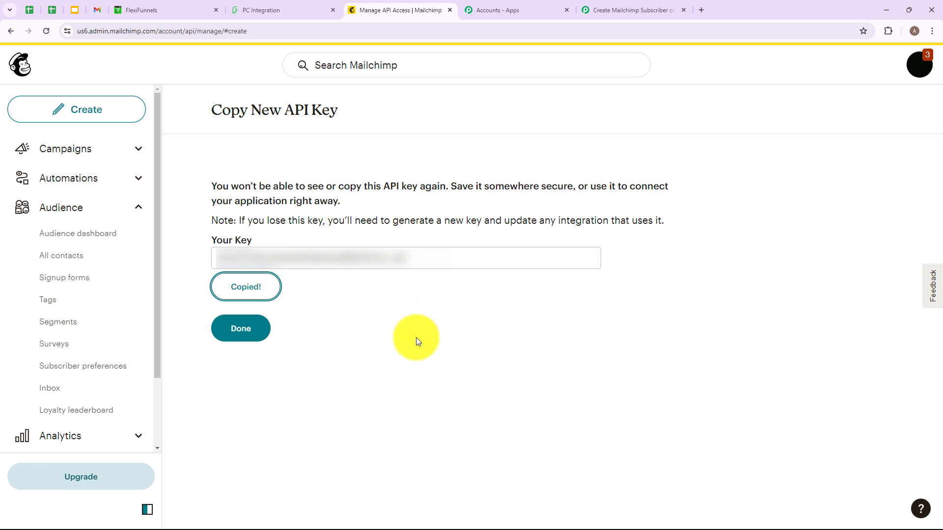
# Return to the Pabbly Connect workflow and paste the copied API key into the new Mailchimp connection's Token field.
pyautogui.click(631, 10)
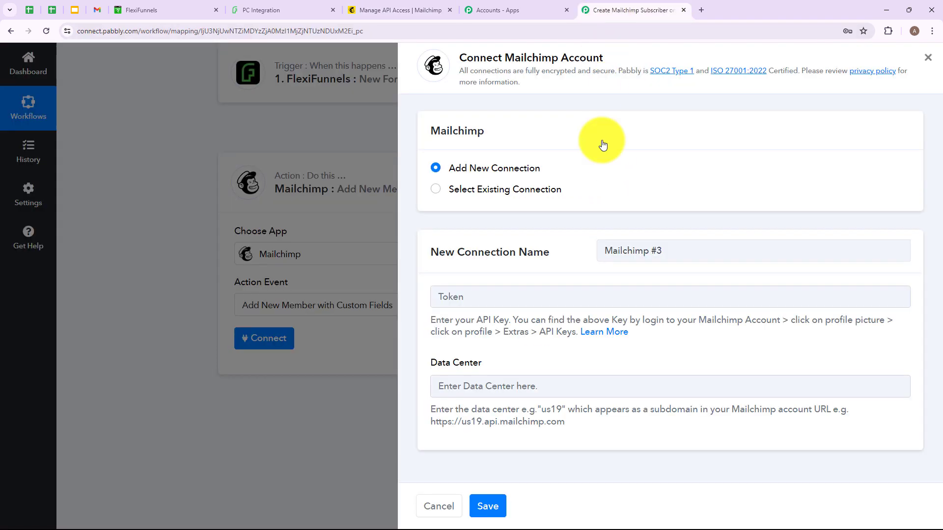
pyautogui.click(512, 297)
pyautogui.hotkey('ctrl', 'v')
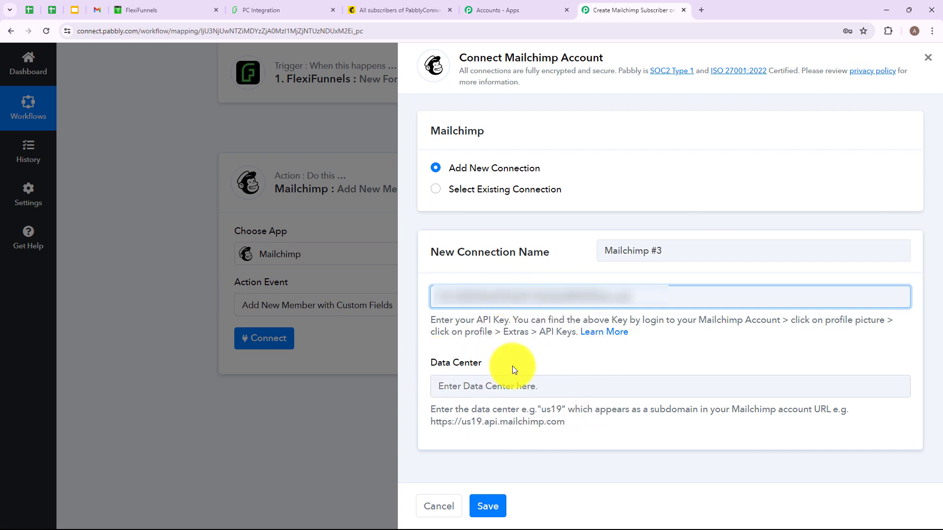
# Copy the data center us6 from the Mailchimp page URL, enter it in the Pabbly Connect connection's Data Center field, and save the connection.
pyautogui.click(393, 9)
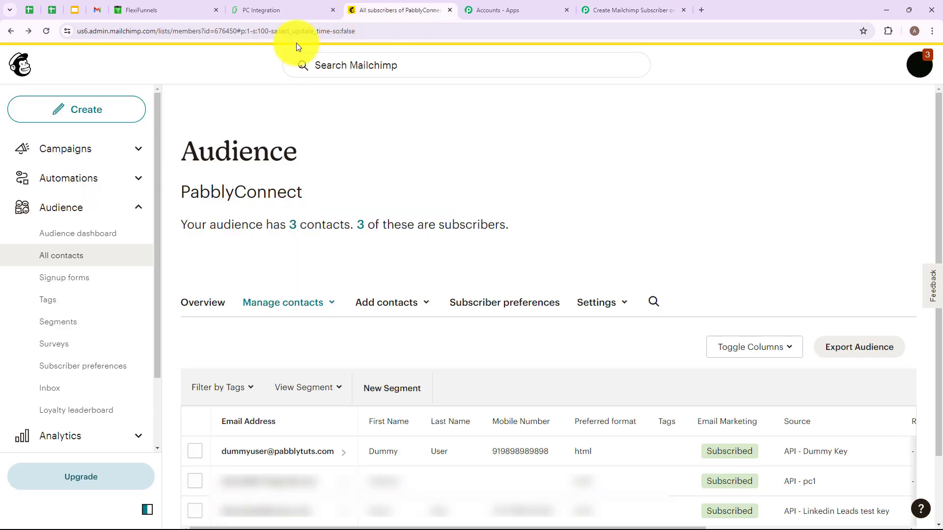
pyautogui.click(80, 32)
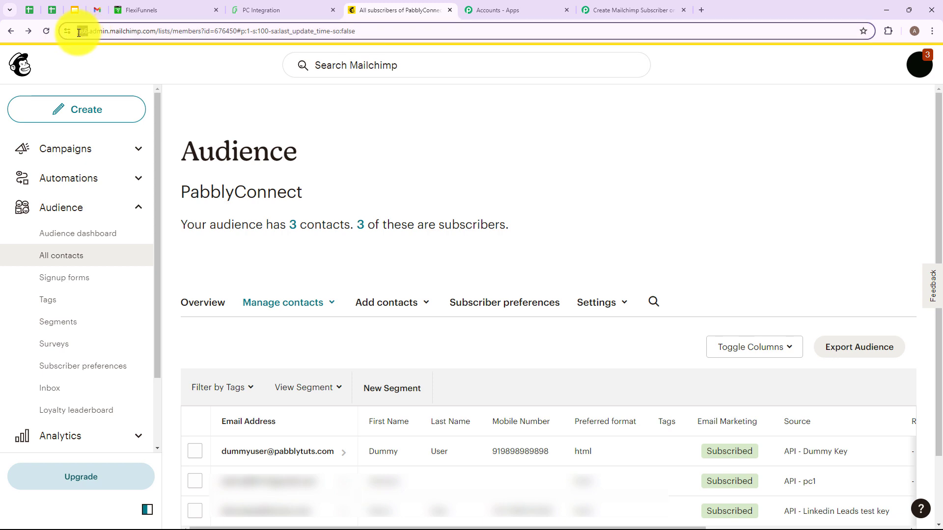
pyautogui.moveTo(79, 33); pyautogui.dragTo(77, 33)
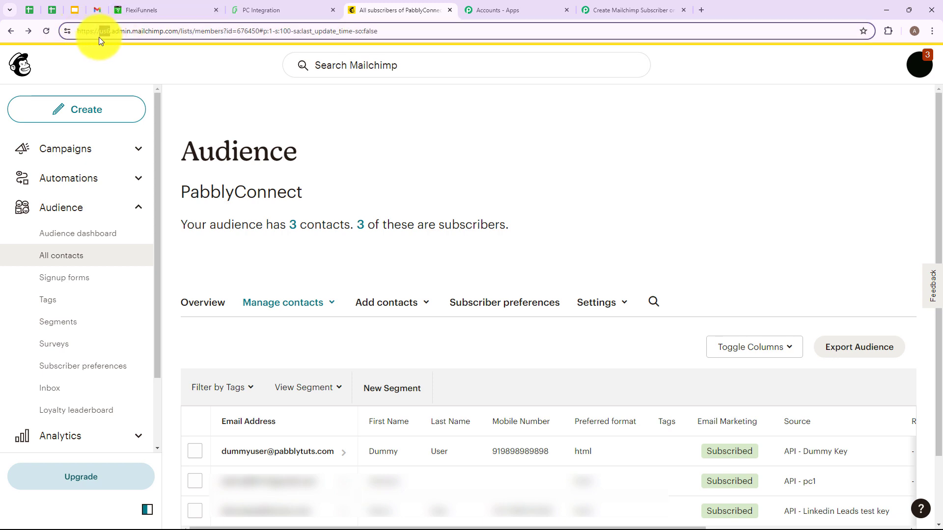
pyautogui.click(589, 18)
pyautogui.click(505, 379)
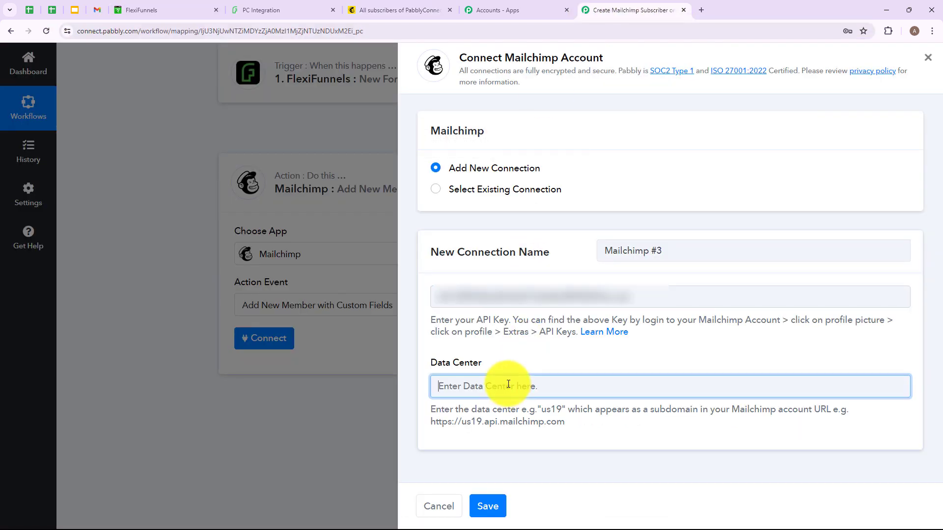
pyautogui.hotkey('ctrl', 'v')
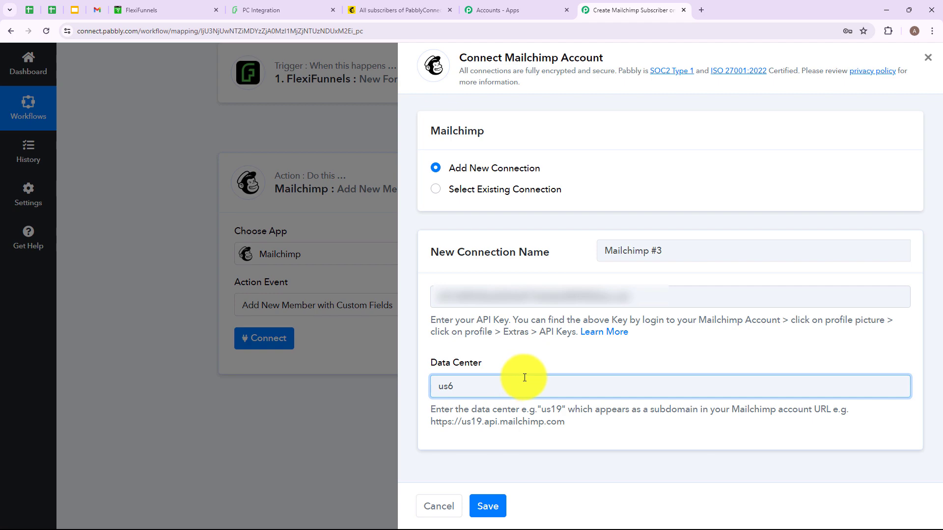
pyautogui.click(480, 511)
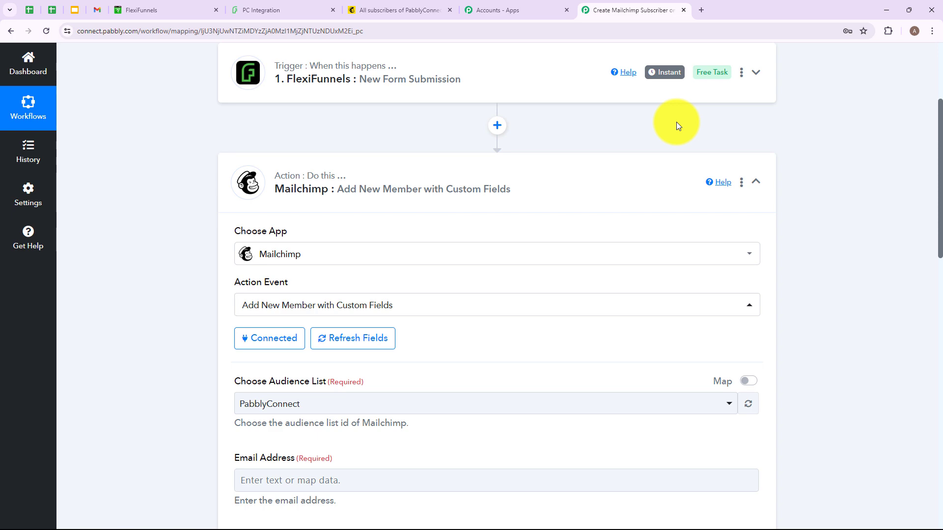
# Map the Email Address field to the Email value from the FlexiFunnels New Form Submission step.
pyautogui.scroll(-6, 676, 124)
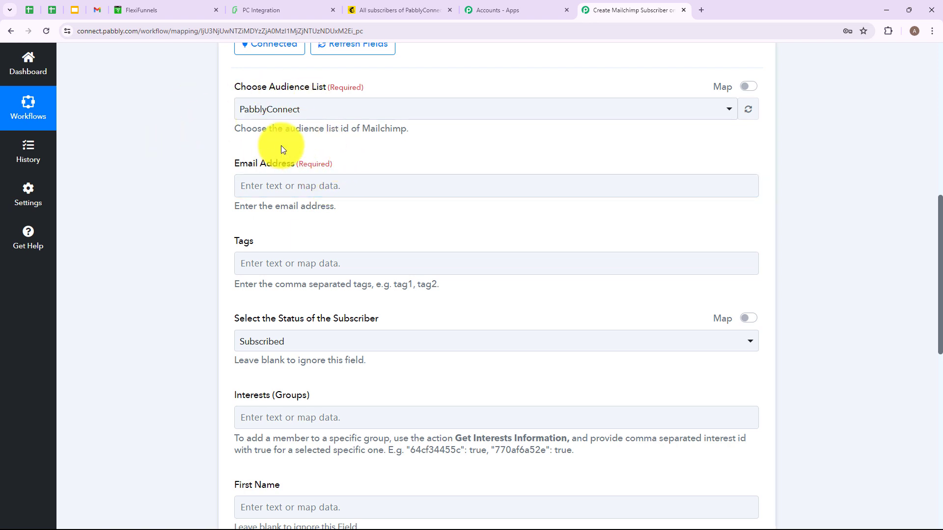
pyautogui.click(288, 181)
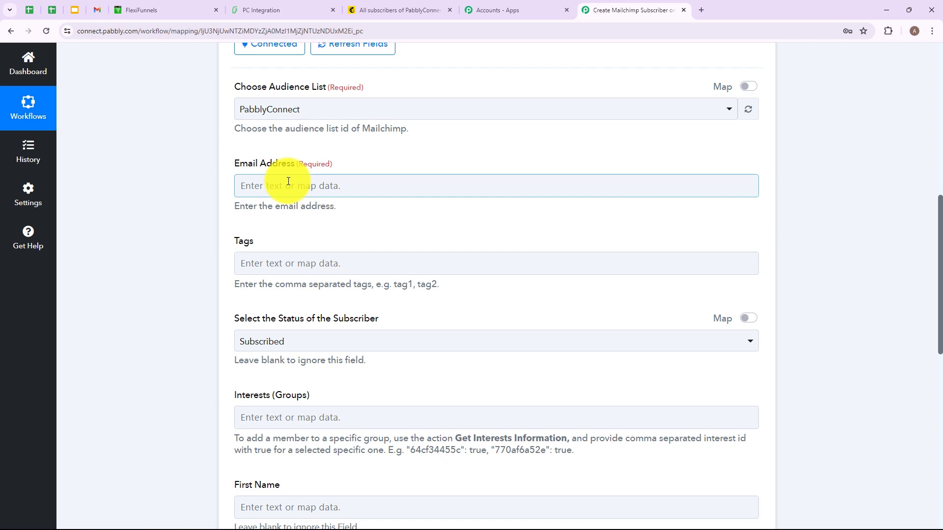
pyautogui.click(288, 182)
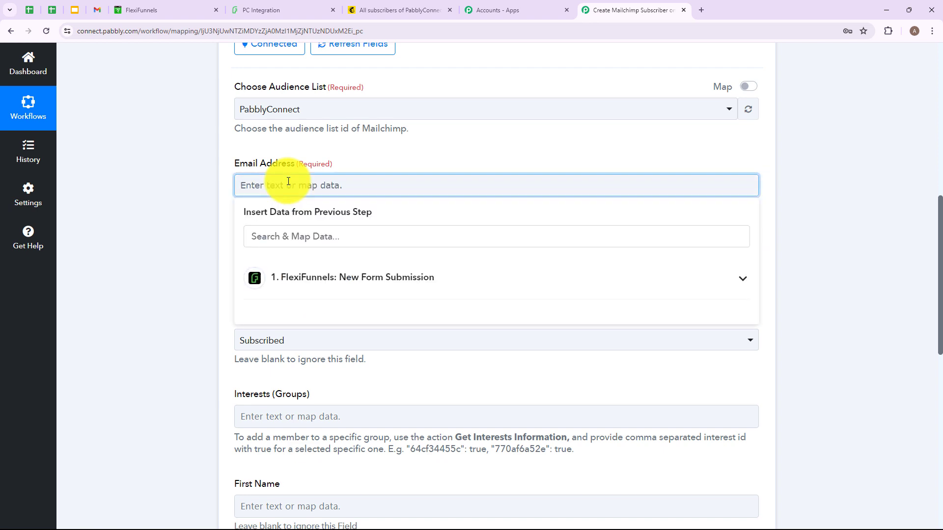
pyautogui.click(301, 290)
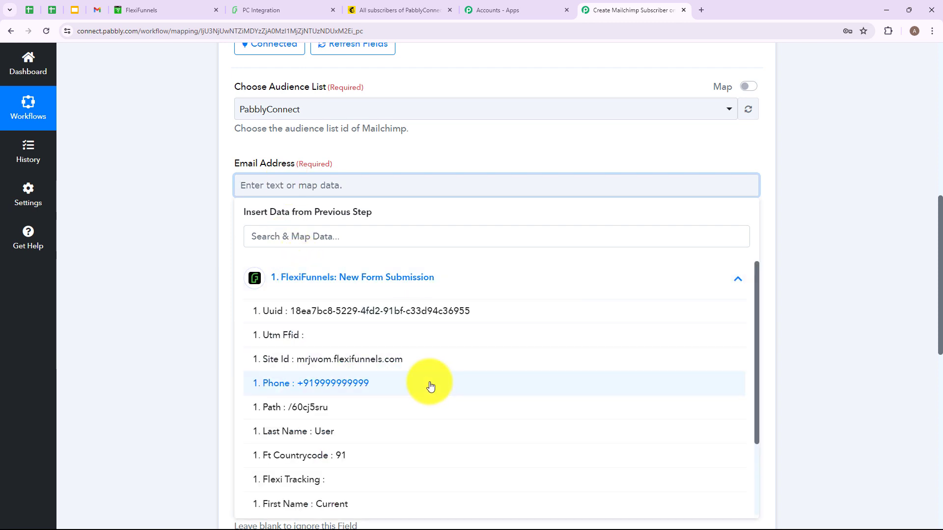
pyautogui.scroll(-2, 373, 457)
pyautogui.click(373, 452)
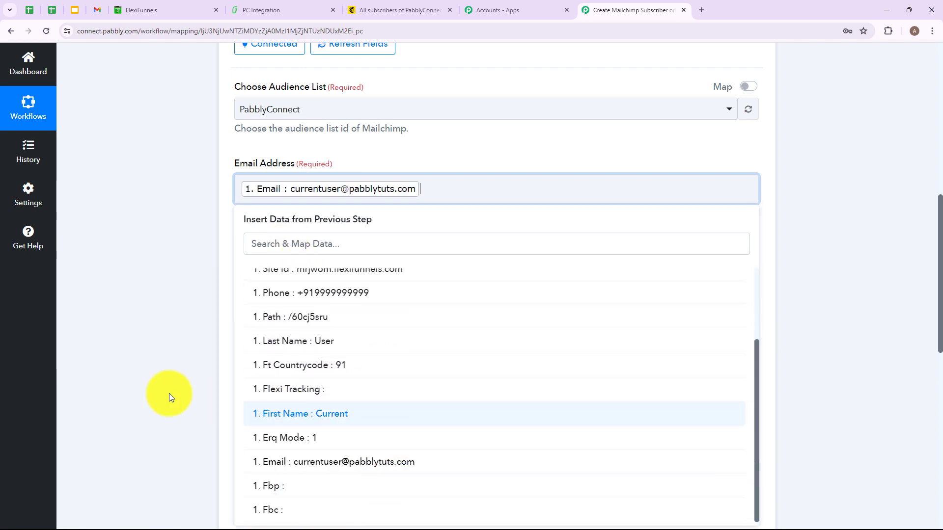
pyautogui.click(169, 393)
# Map the Mailchimp action's First Name field to the First Name value from the FlexiFunnels New Form Submission step.
pyautogui.scroll(-4, 446, 210)
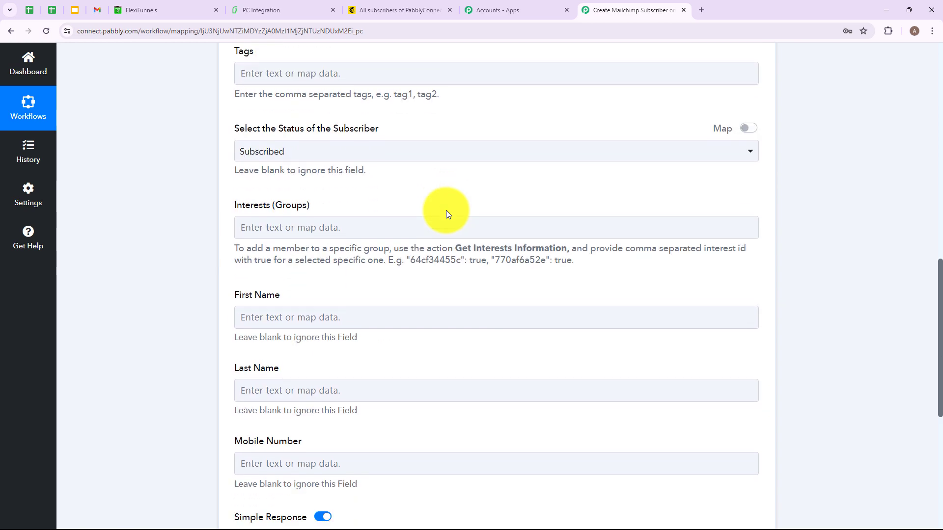
pyautogui.scroll(4, 446, 210)
pyautogui.scroll(-2, 446, 210)
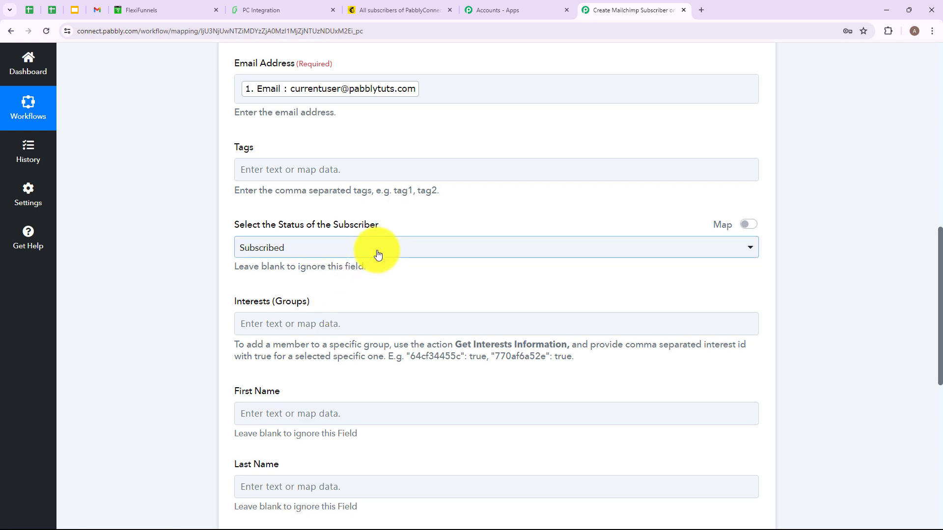
pyautogui.scroll(-4, 377, 254)
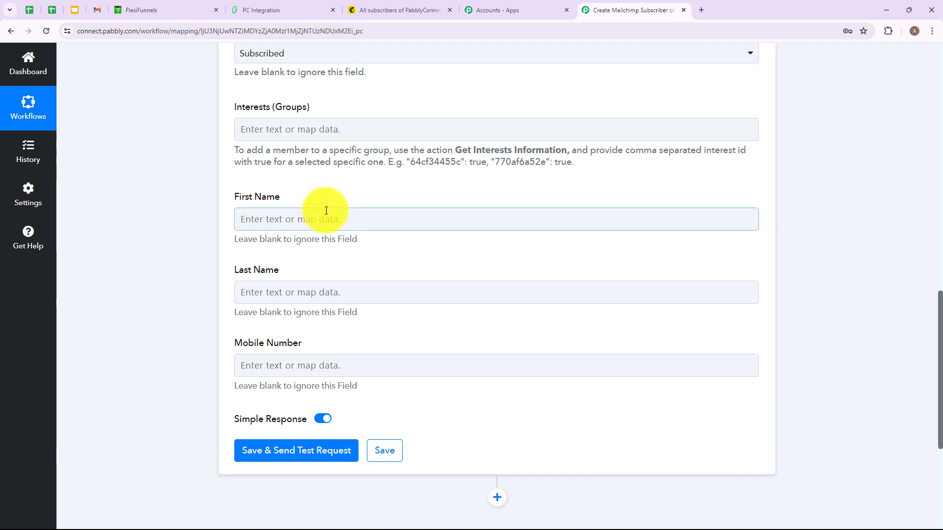
pyautogui.click(342, 366)
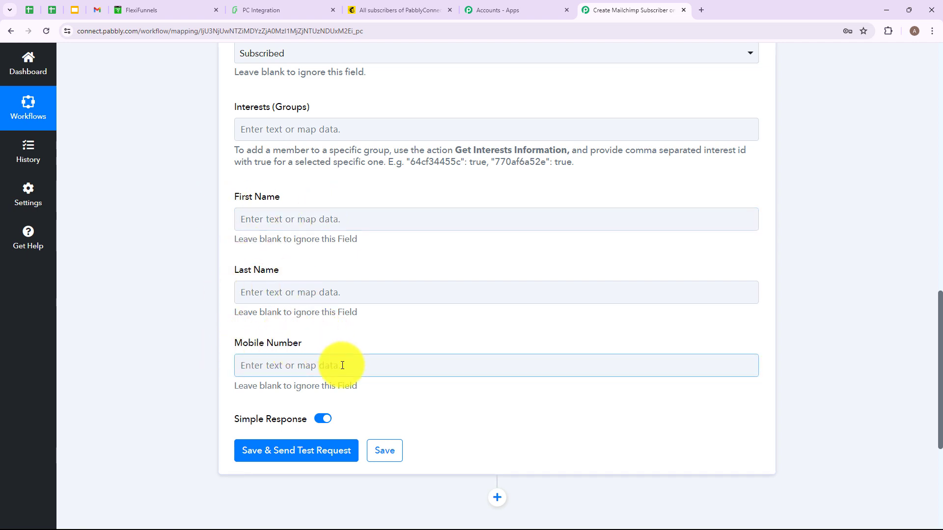
pyautogui.click(311, 293)
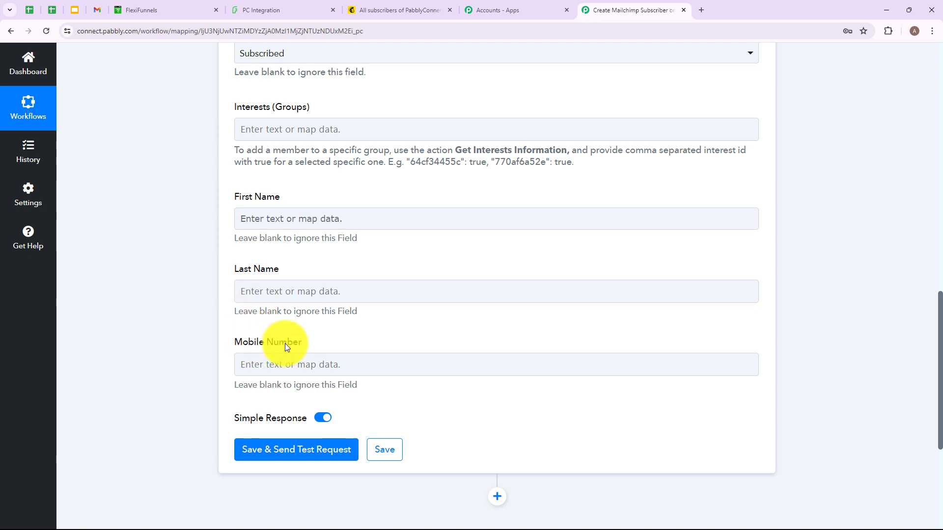
pyautogui.click(322, 220)
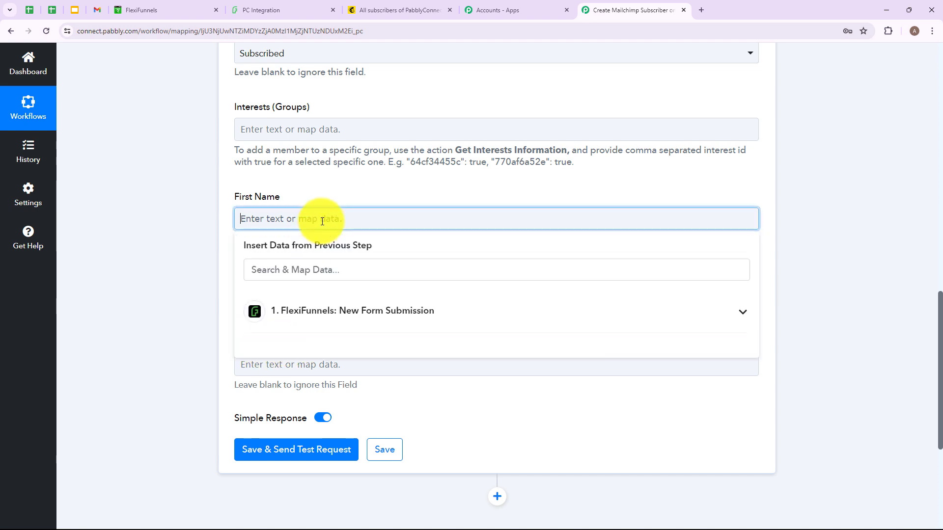
pyautogui.click(336, 312)
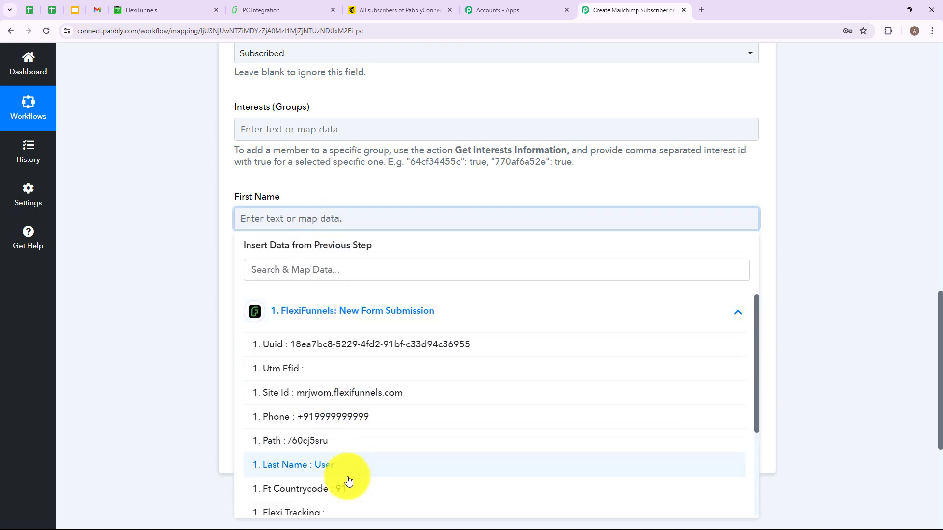
pyautogui.scroll(-3, 348, 481)
pyautogui.click(330, 417)
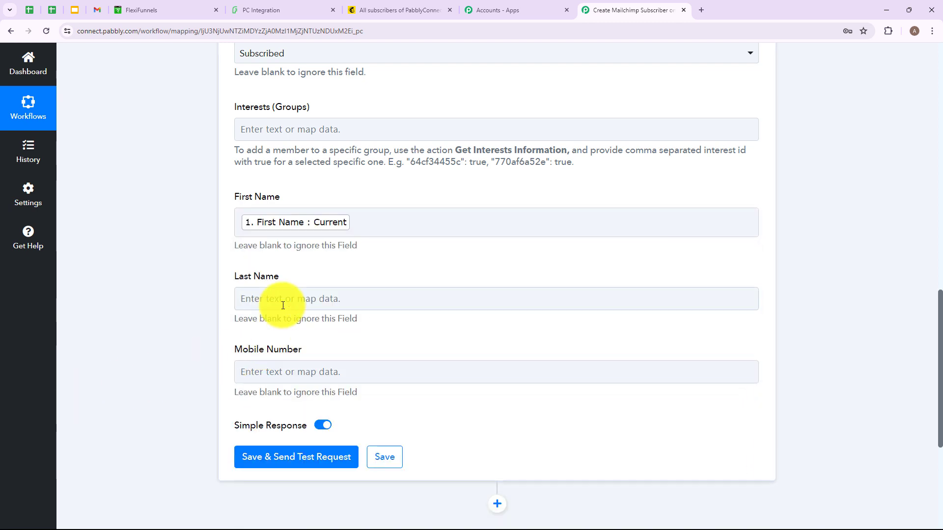
# Map the Last Name field to the FlexiFunnels Last Name value and the Mobile Number field to its Phone value.
pyautogui.click(283, 306)
pyautogui.click(337, 448)
pyautogui.scroll(-4, 314, 245)
pyautogui.click(345, 181)
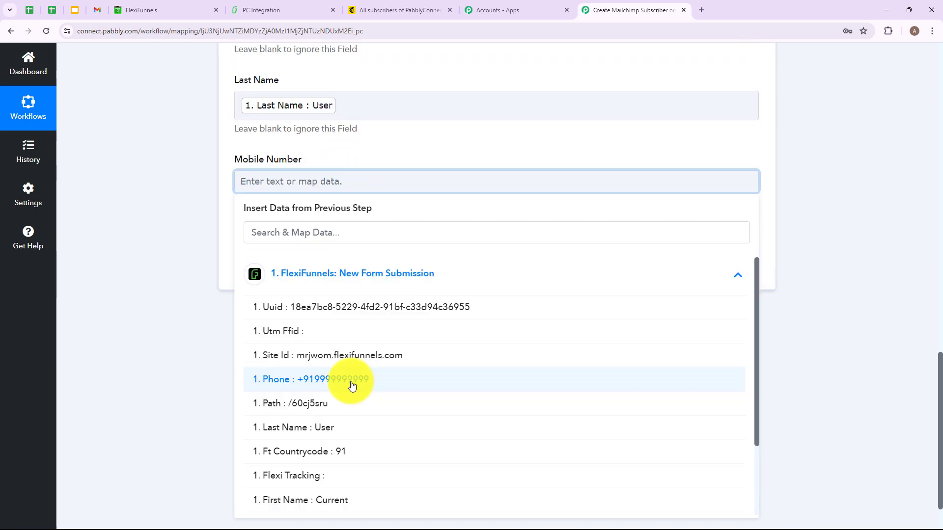
pyautogui.click(352, 386)
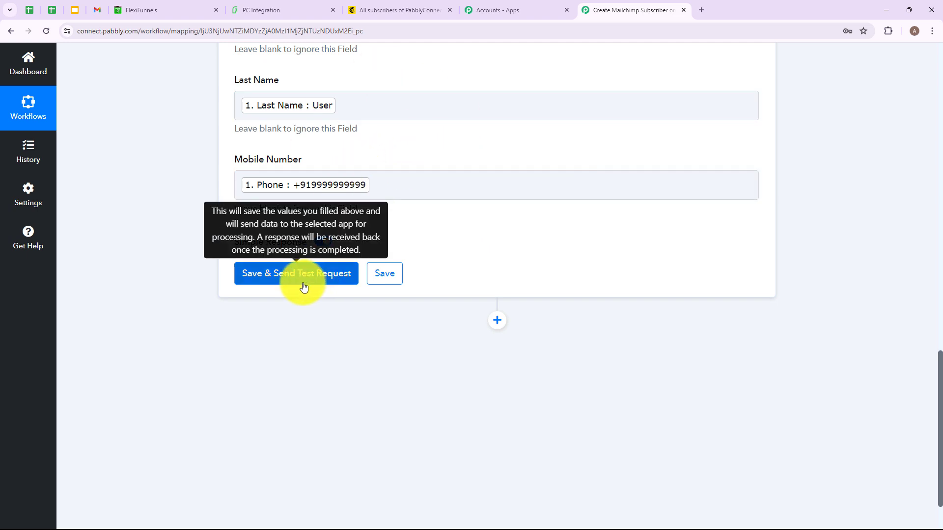
# Save the Mailchimp Add New Member with Custom Fields action and send a test request.
pyautogui.click(289, 279)
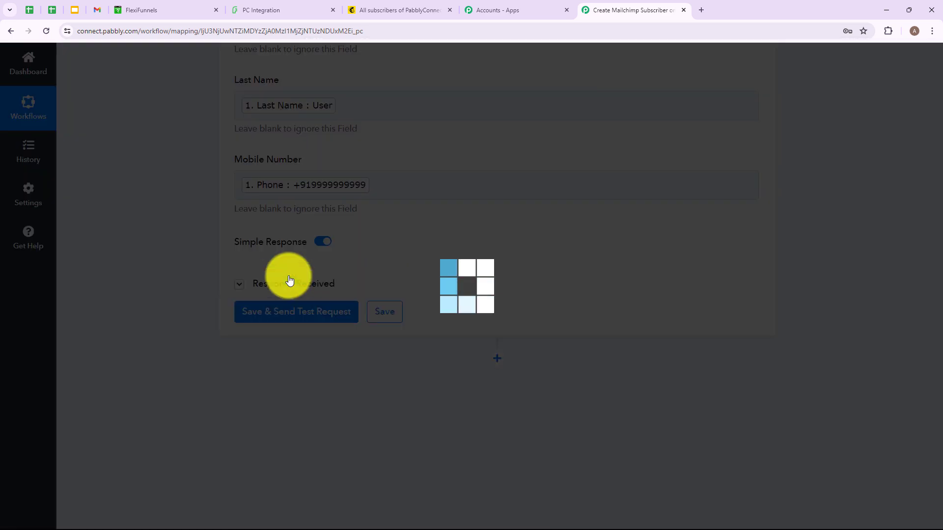
pyautogui.scroll(-4, 455, 254)
pyautogui.scroll(-4, 564, 204)
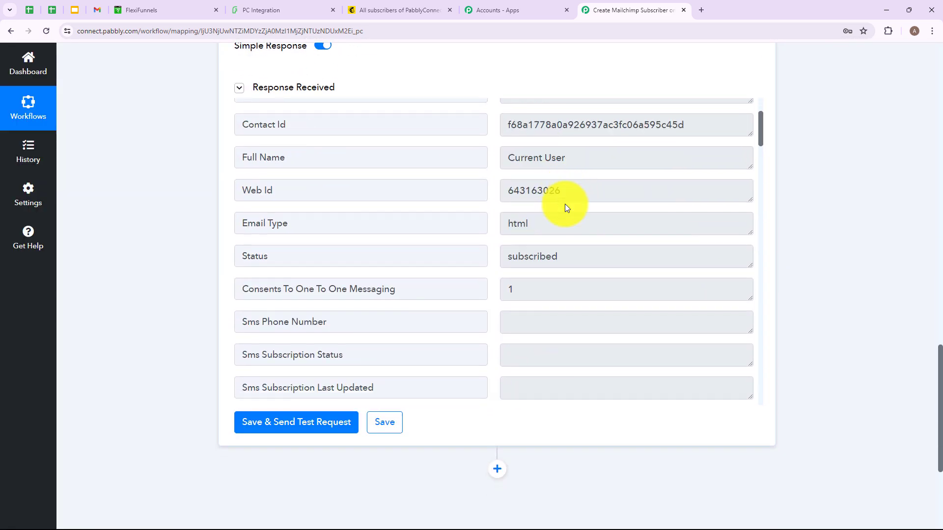
# Examine the status, full name, email address and merge field values in the Mailchimp action's received response.
pyautogui.scroll(2, 623, 255)
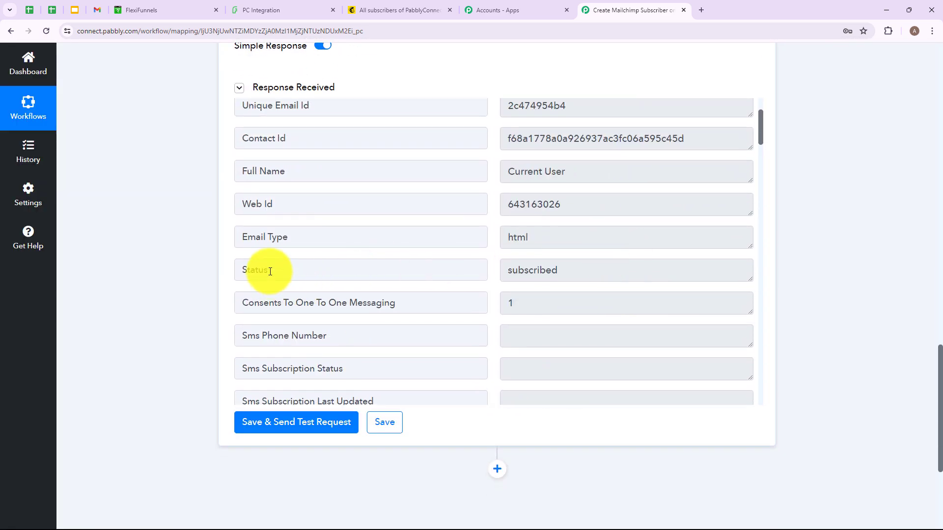
pyautogui.doubleClick(255, 270)
pyautogui.doubleClick(518, 270)
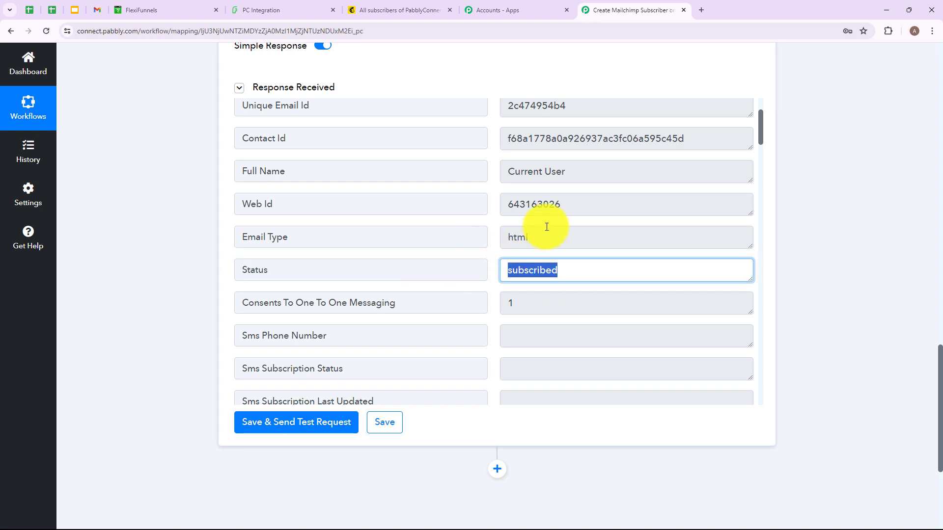
pyautogui.scroll(3, 550, 228)
pyautogui.doubleClick(558, 269)
pyautogui.scroll(2, 506, 285)
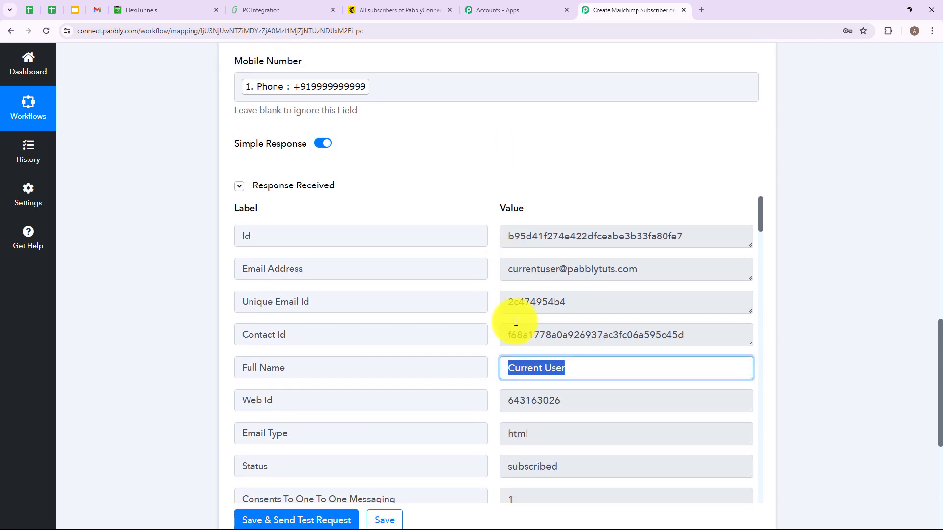
pyautogui.moveTo(510, 274); pyautogui.dragTo(633, 270)
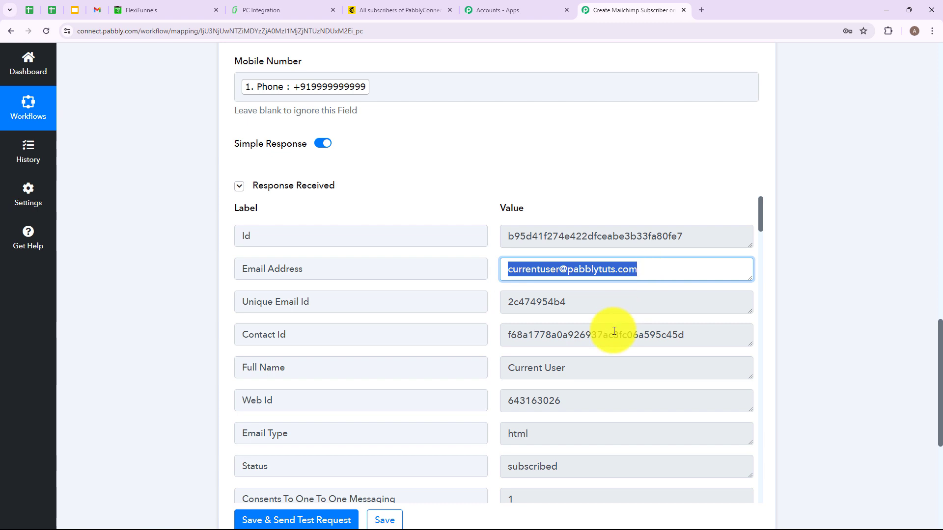
pyautogui.scroll(-5, 613, 330)
pyautogui.scroll(-2, 613, 331)
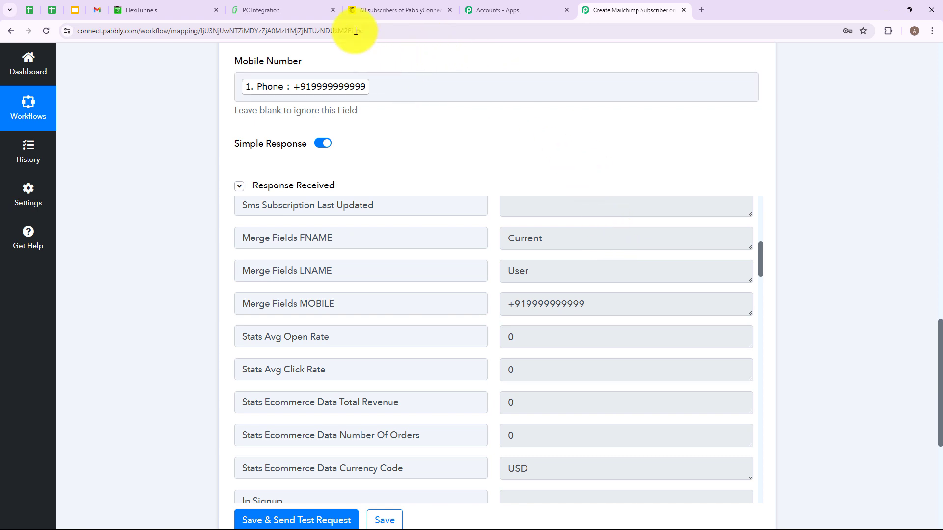
# Switch to Mailchimp and reload the PabblyConnect audience's contact list to check for the test subscriber.
pyautogui.click(403, 9)
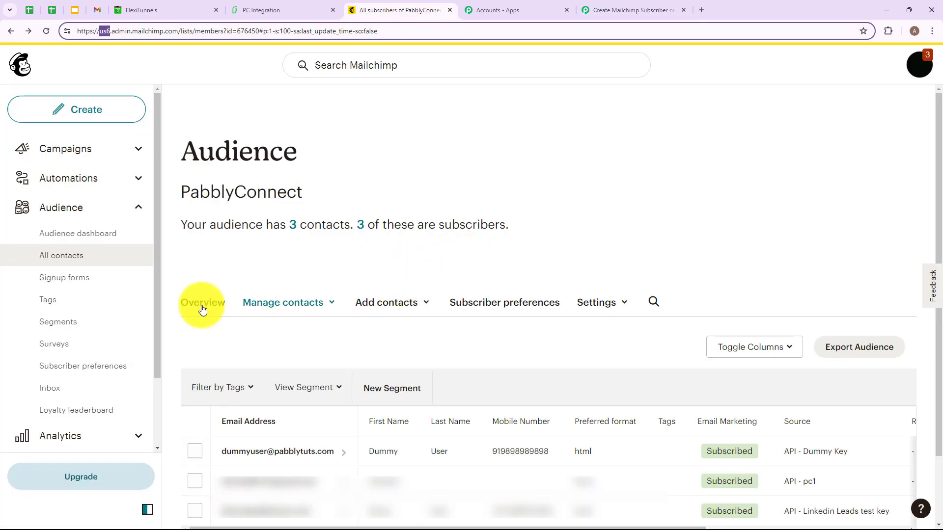
pyautogui.click(45, 32)
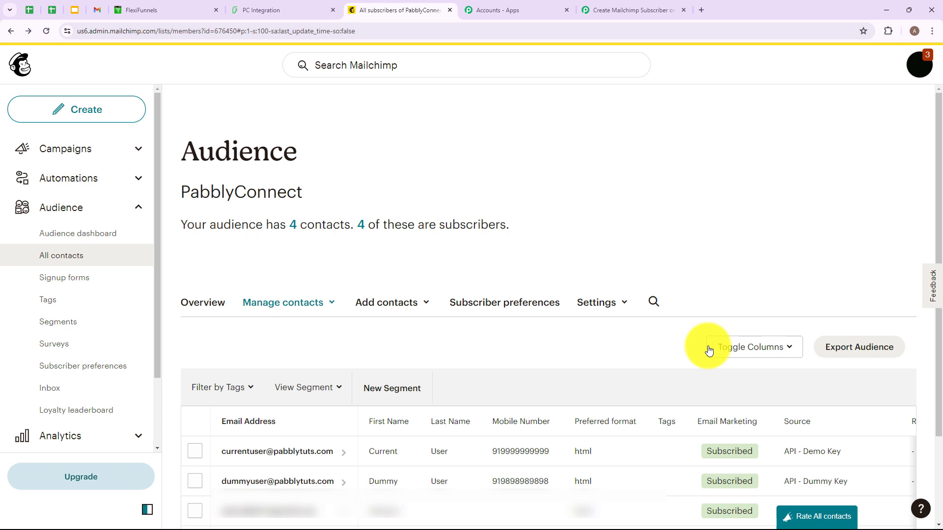
# Return to the Pabbly Connect workflow and collapse the Mailchimp Add New Member with Custom Fields action.
pyautogui.click(624, 5)
pyautogui.scroll(15, 491, 238)
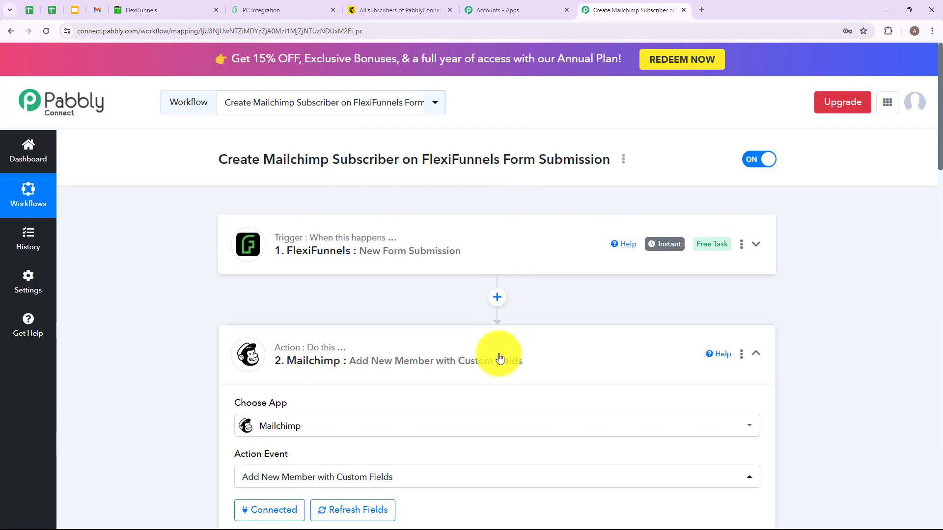
pyautogui.click(538, 343)
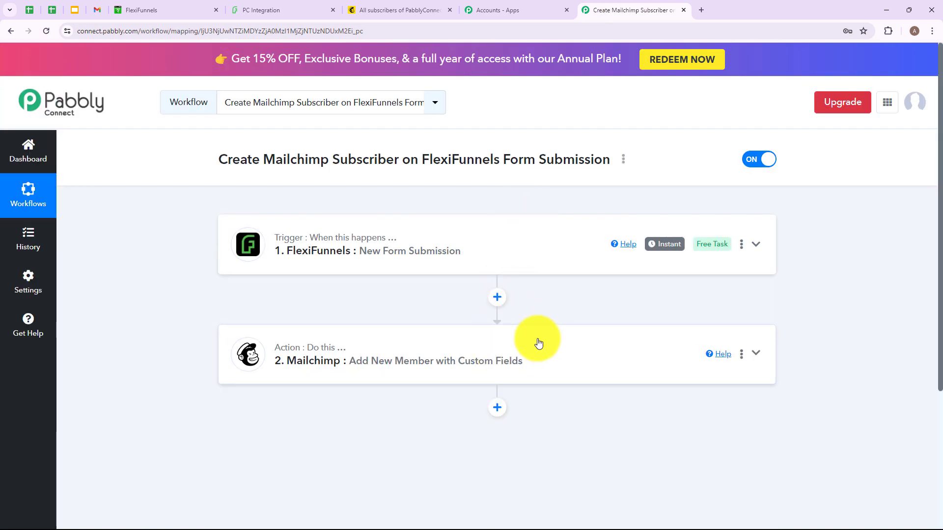